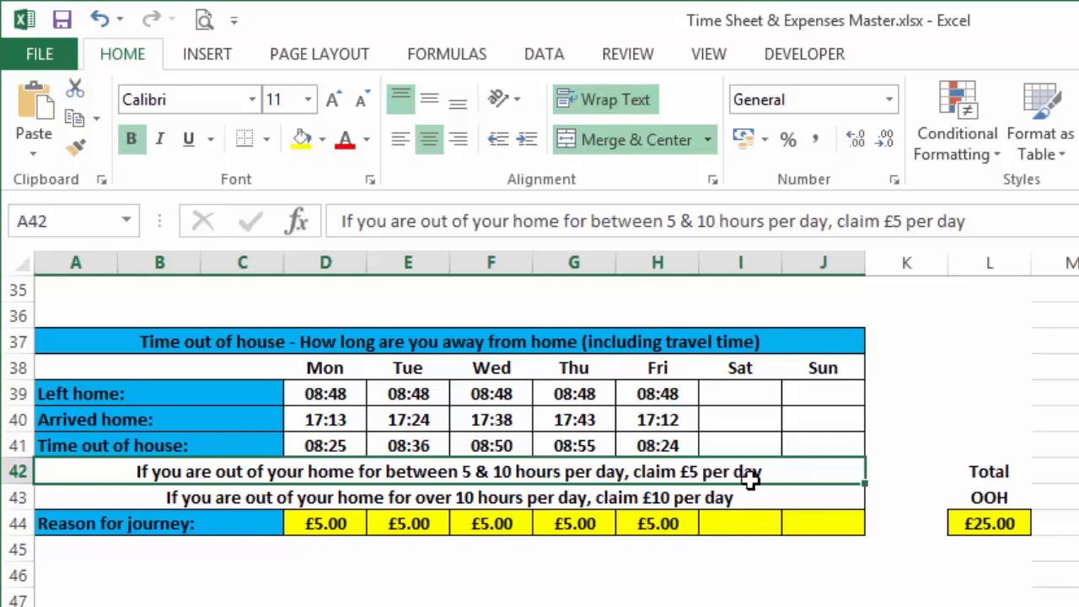
pyautogui.click(349, 523)
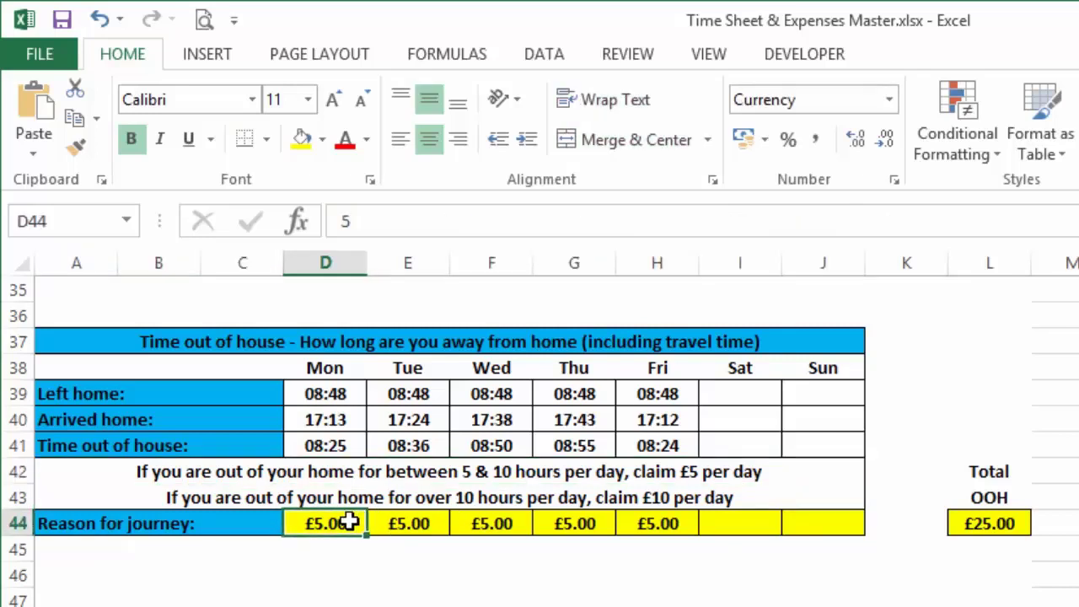
pyautogui.click(767, 497)
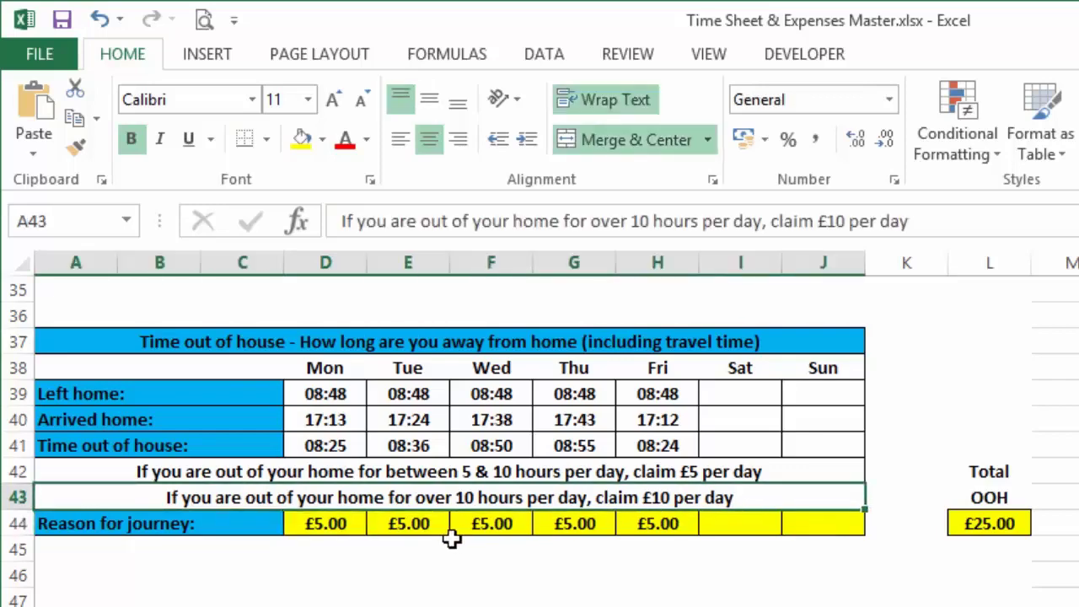
pyautogui.click(349, 523)
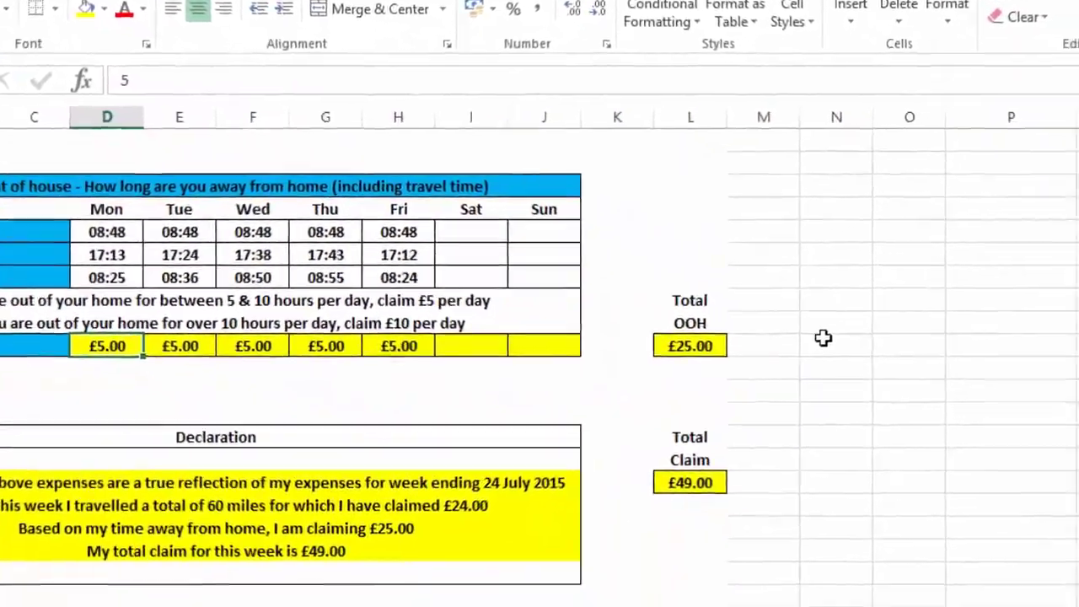
# Step: Enter the test value 5 in cell N44, beside the out-of-house total
pyautogui.click(988, 432)
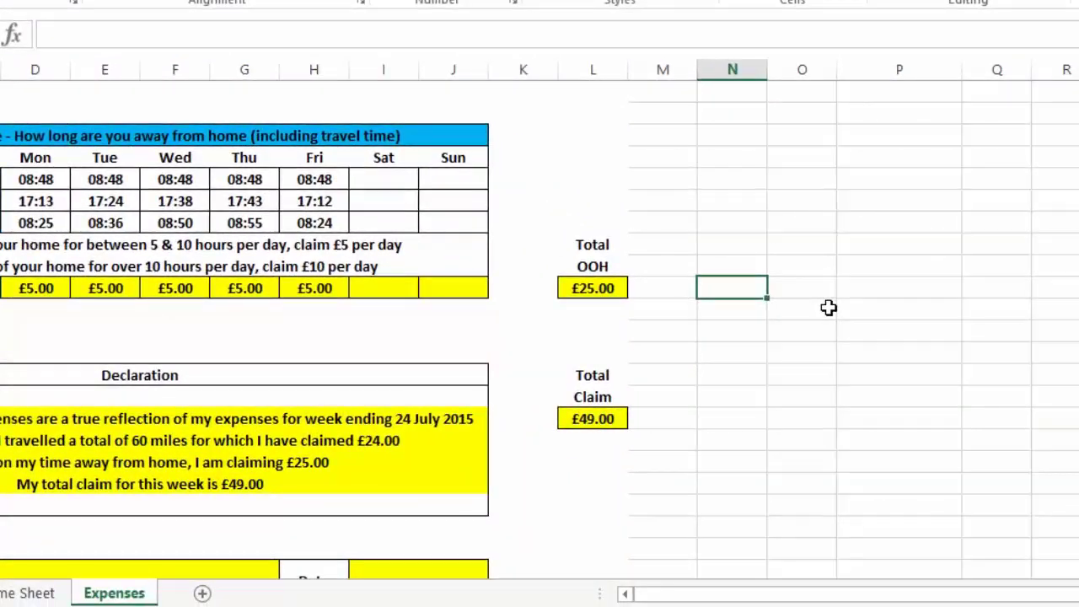
pyautogui.write('5')
pyautogui.press('Tab')
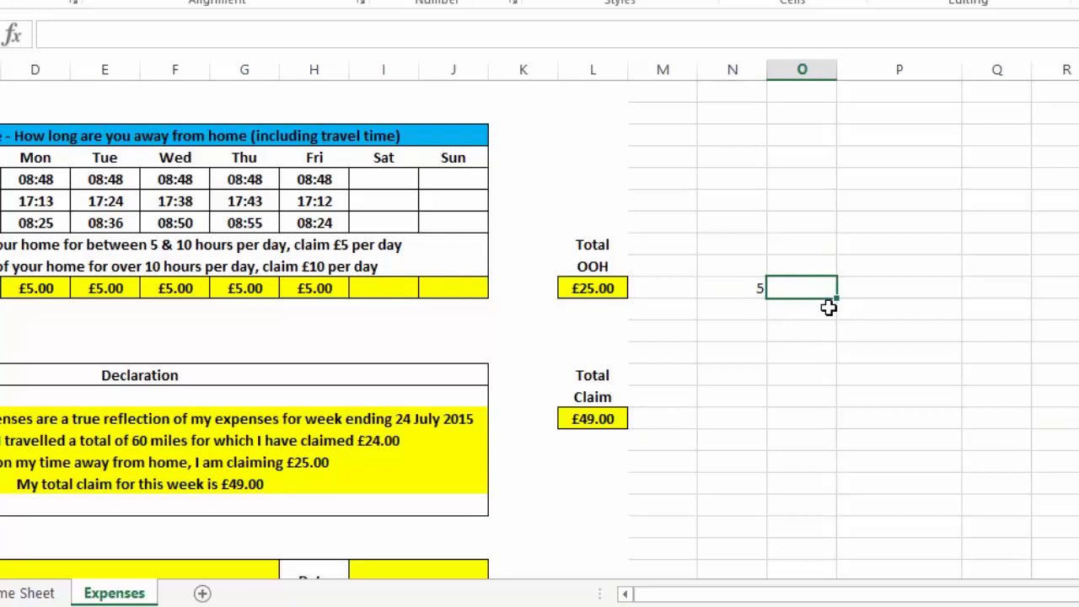
# Step: Enter the formula =IF(N44=5,"Yes","No") in cell O44
pyautogui.write('=if')
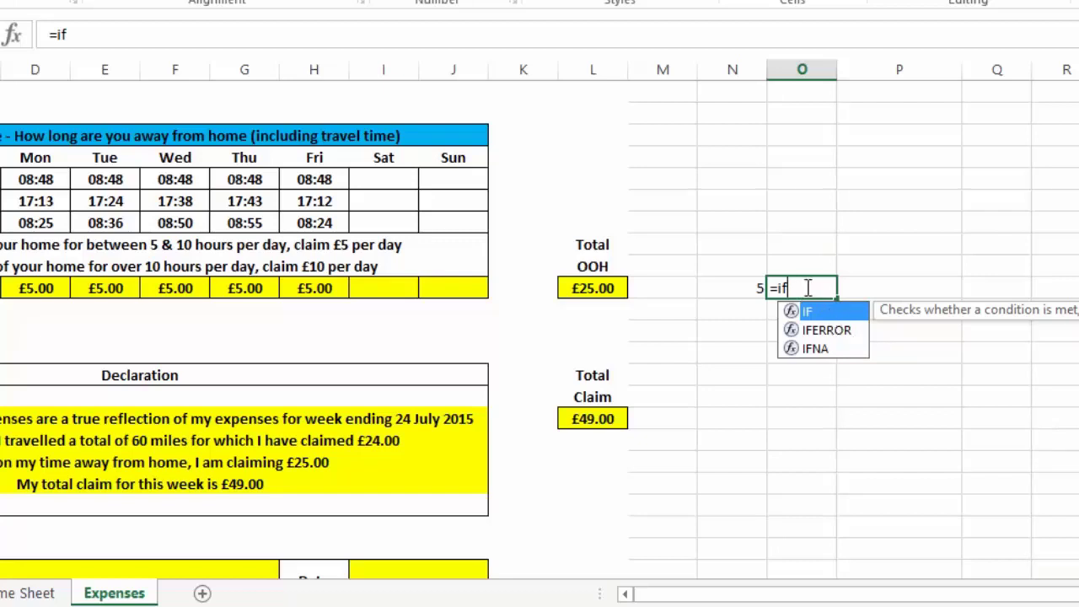
pyautogui.write('(')
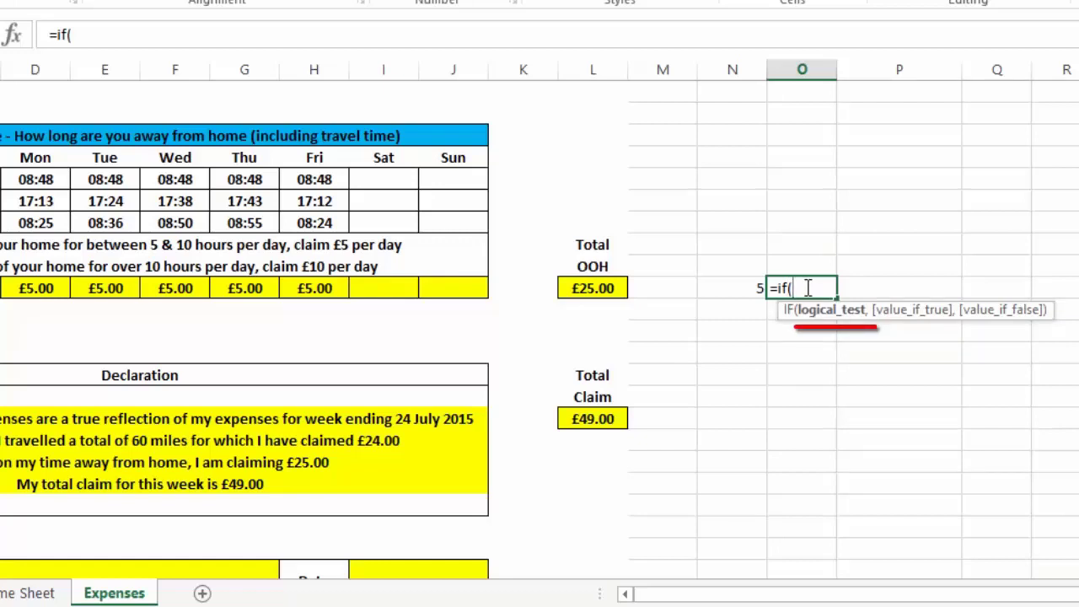
pyautogui.click(739, 288)
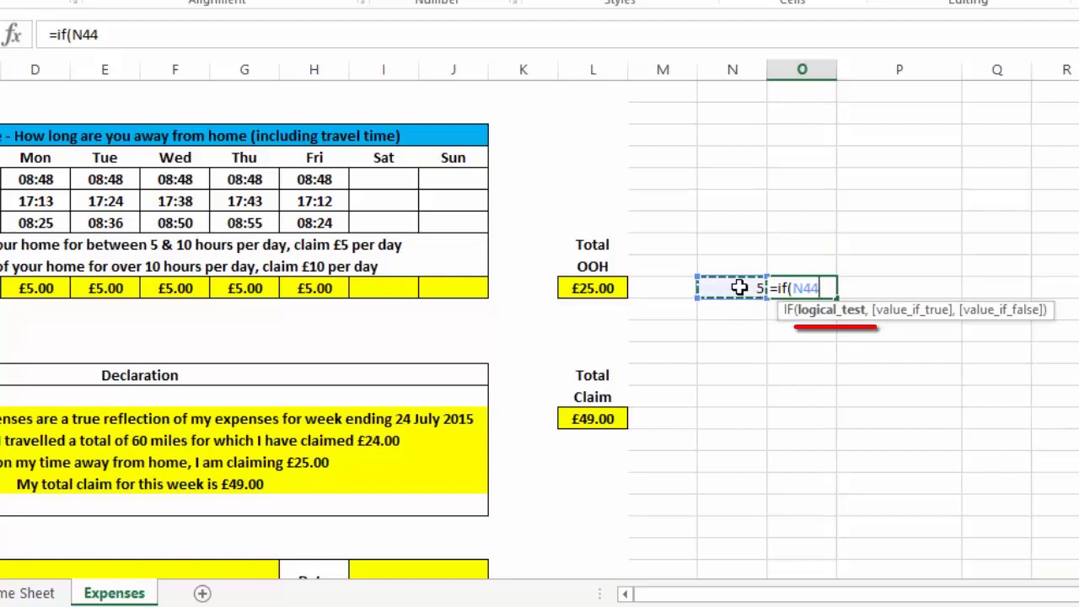
pyautogui.write('=5')
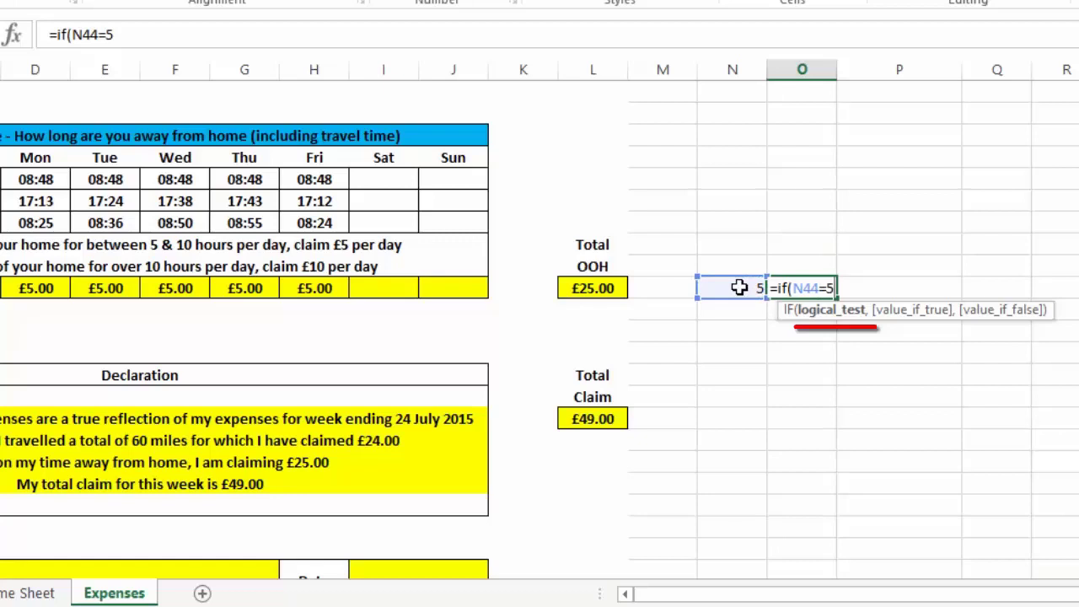
pyautogui.write(',')
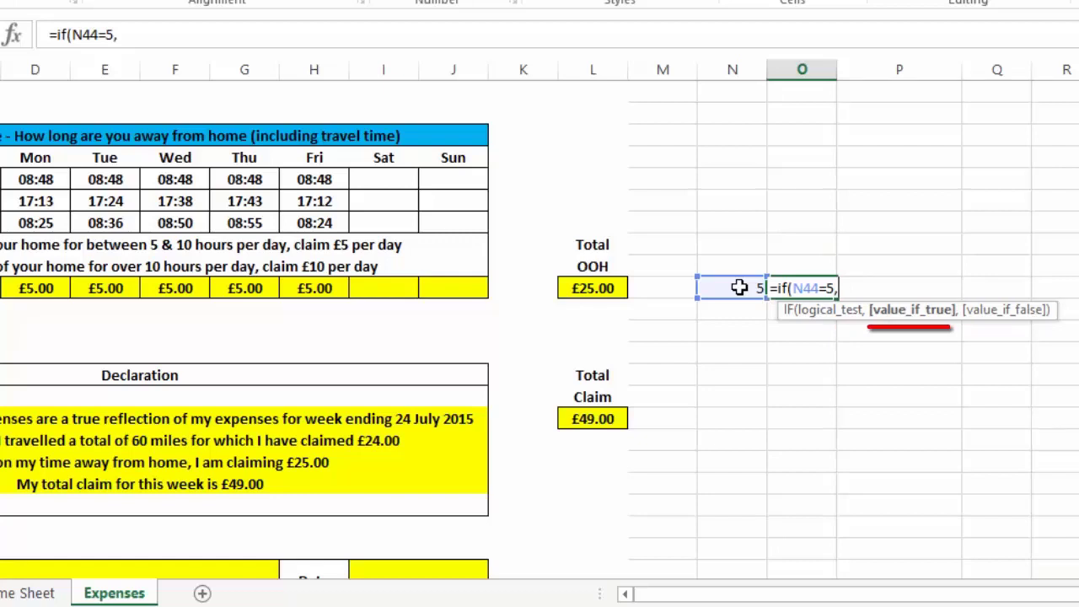
pyautogui.write('"Yes"')
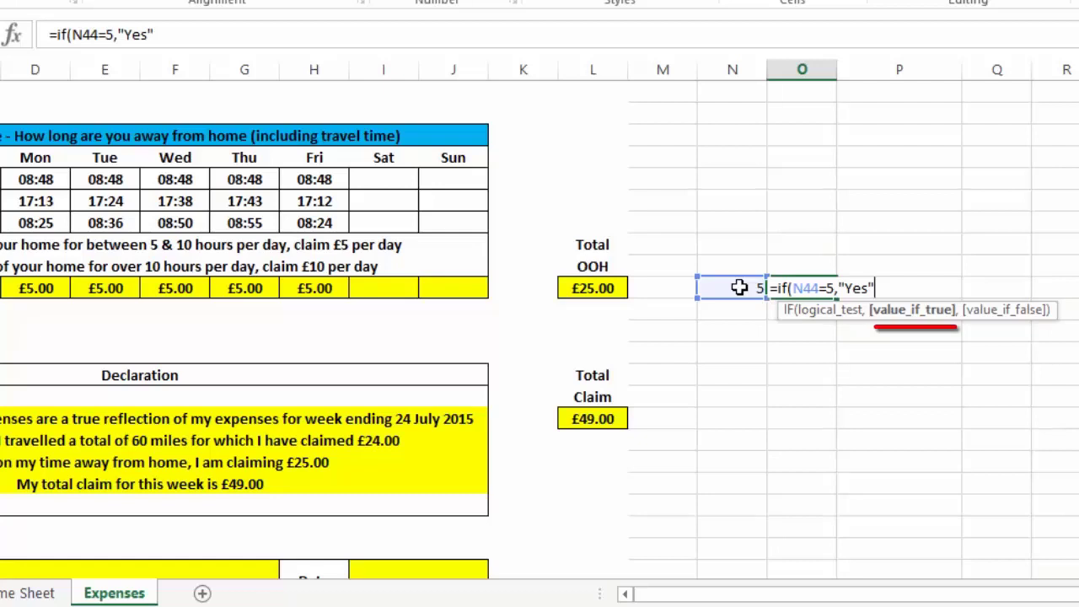
pyautogui.write(',')
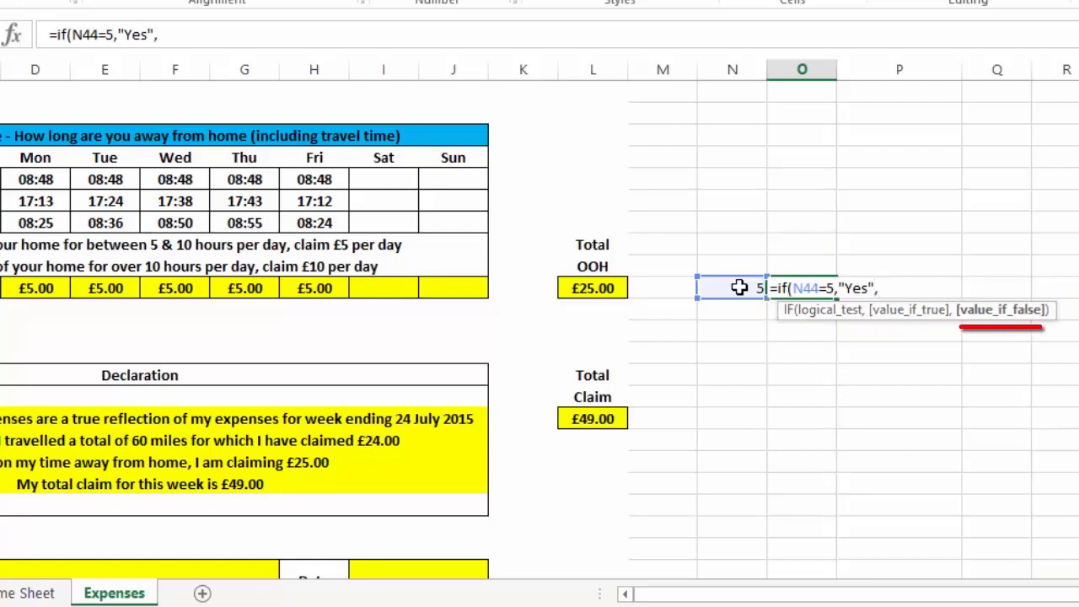
pyautogui.write('"No")')
pyautogui.press('Return')
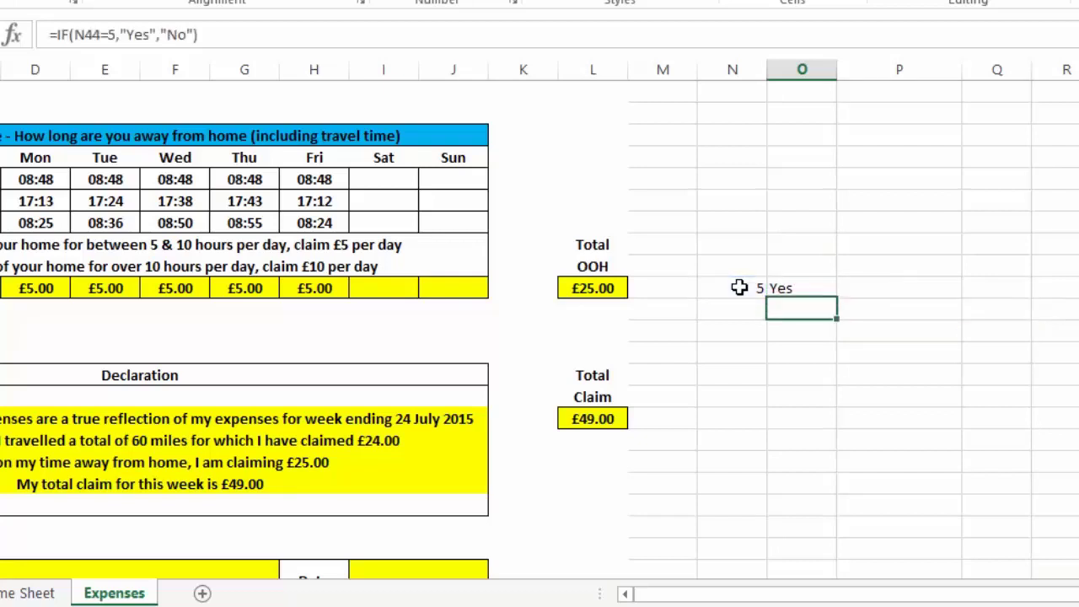
# Step: Test the IF formula in O44 by setting N44 to 4 and to 10
pyautogui.press('Up')
pyautogui.click(739, 287)
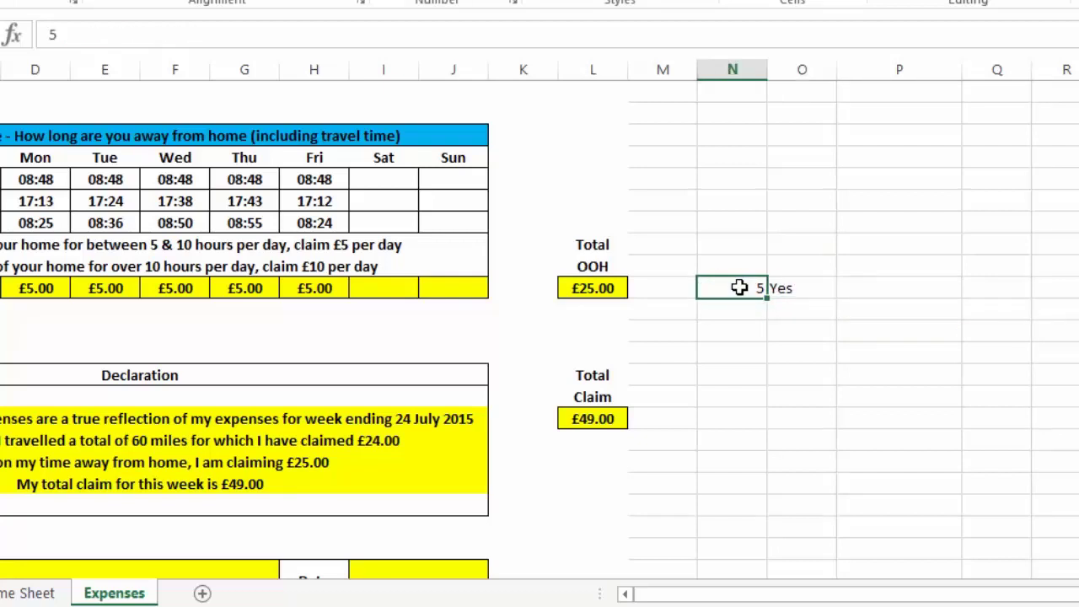
pyautogui.press('Right')
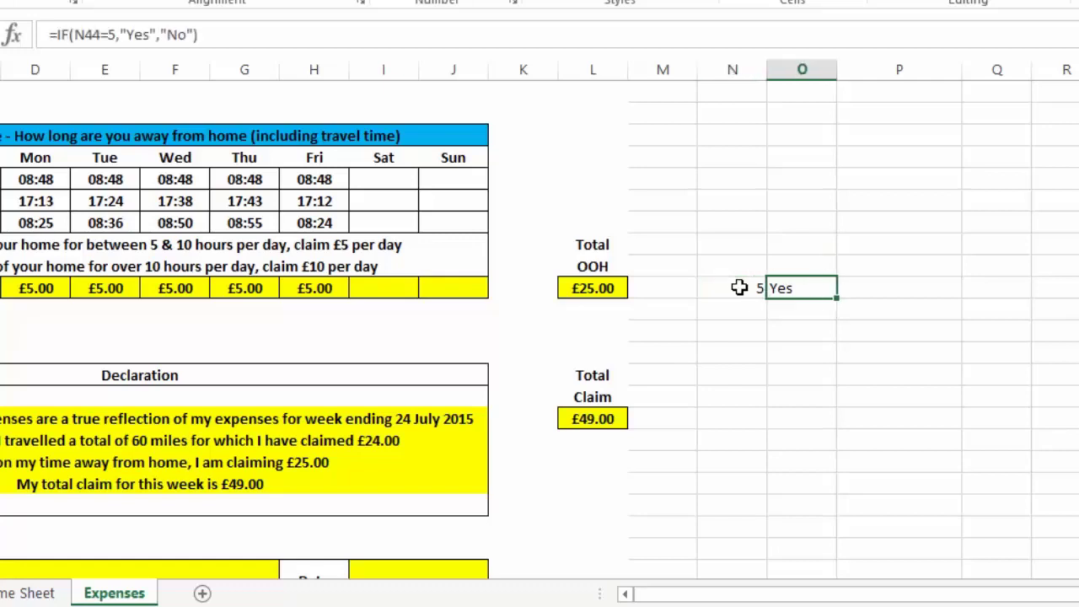
pyautogui.click(739, 287)
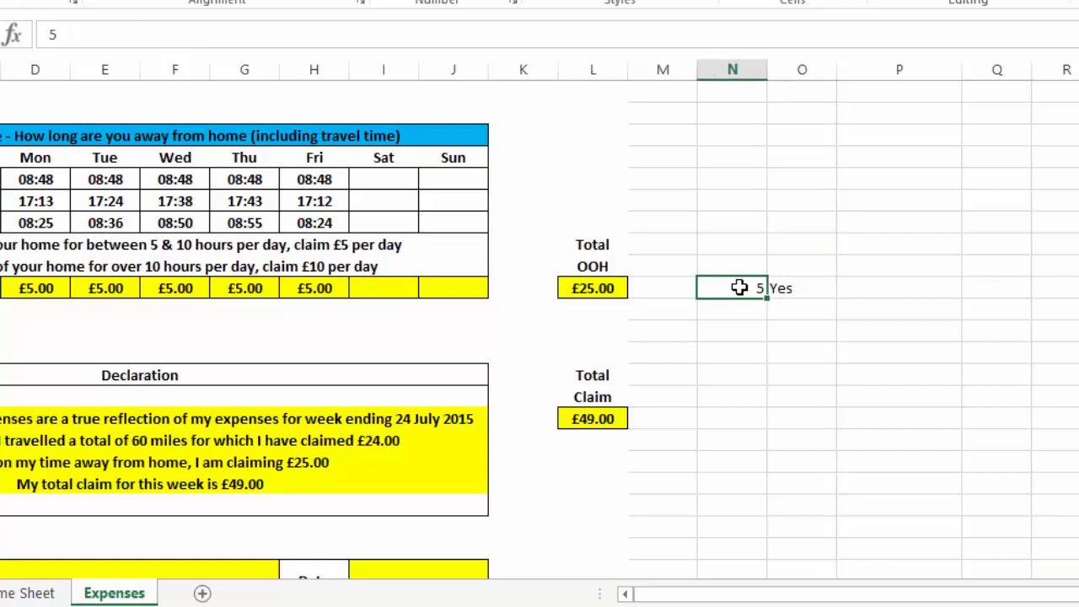
pyautogui.write('4')
pyautogui.press('Return')
pyautogui.click(739, 287)
pyautogui.write('10')
pyautogui.press('Return')
pyautogui.click(740, 287)
pyautogui.press('Right')
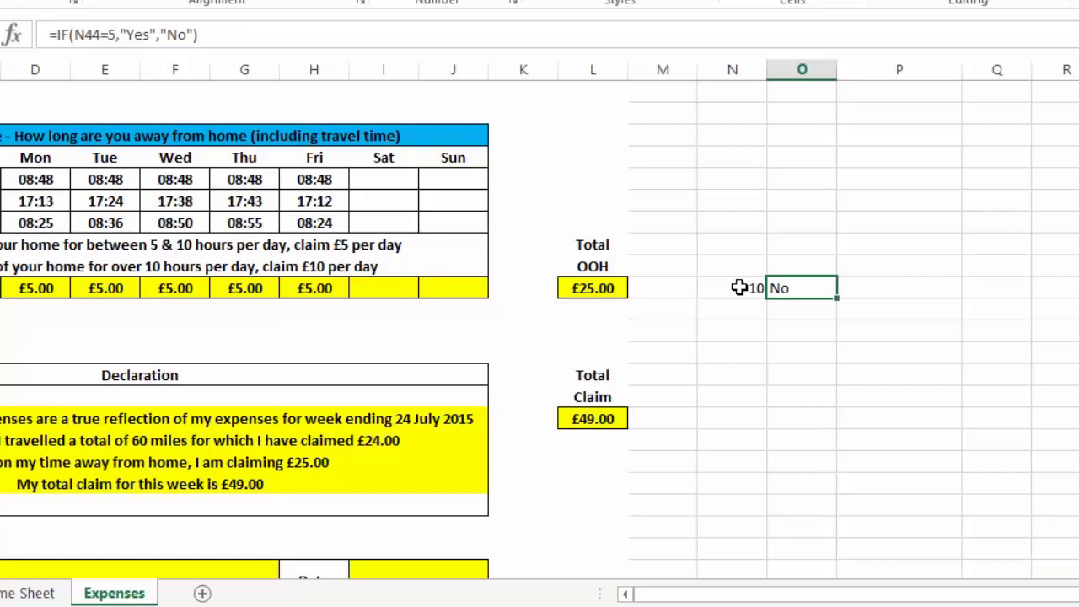
# Step: Edit the logical test of the IF formula in O44 to N44<=5
pyautogui.click(102, 35)
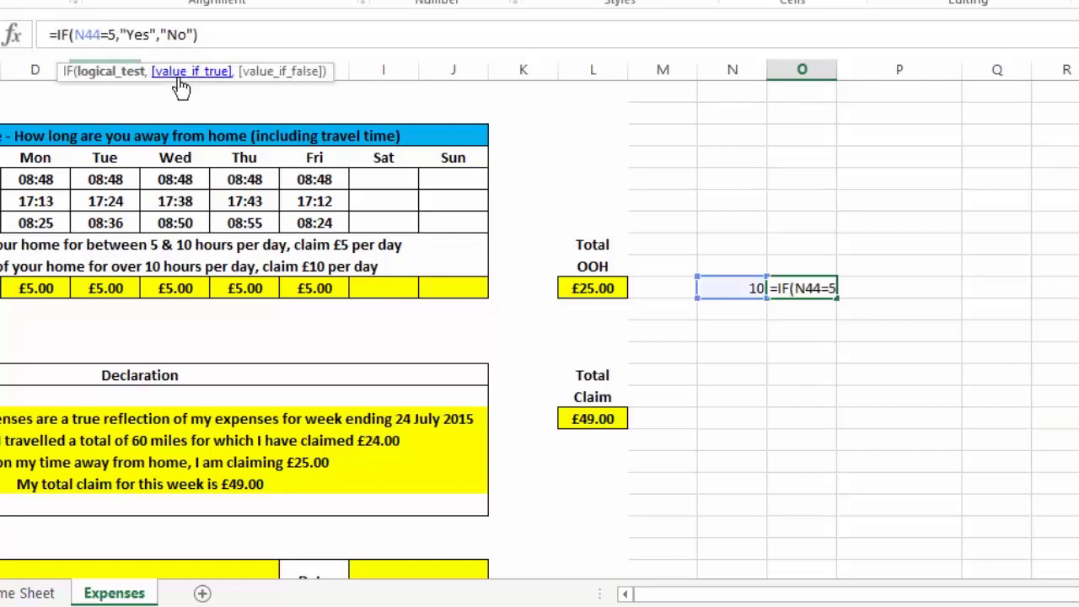
pyautogui.write('<')
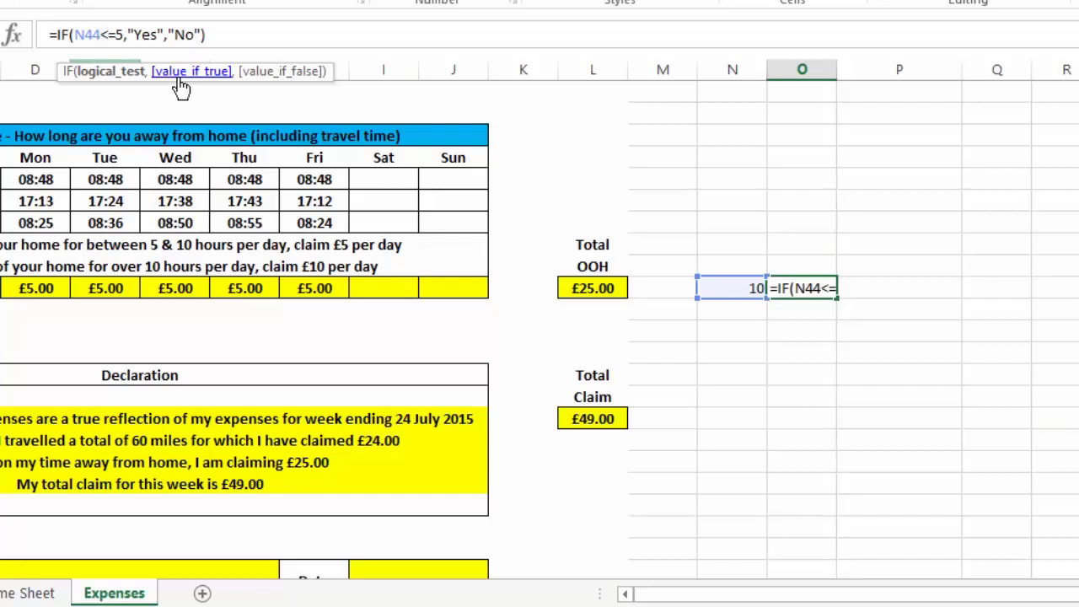
pyautogui.press('Return')
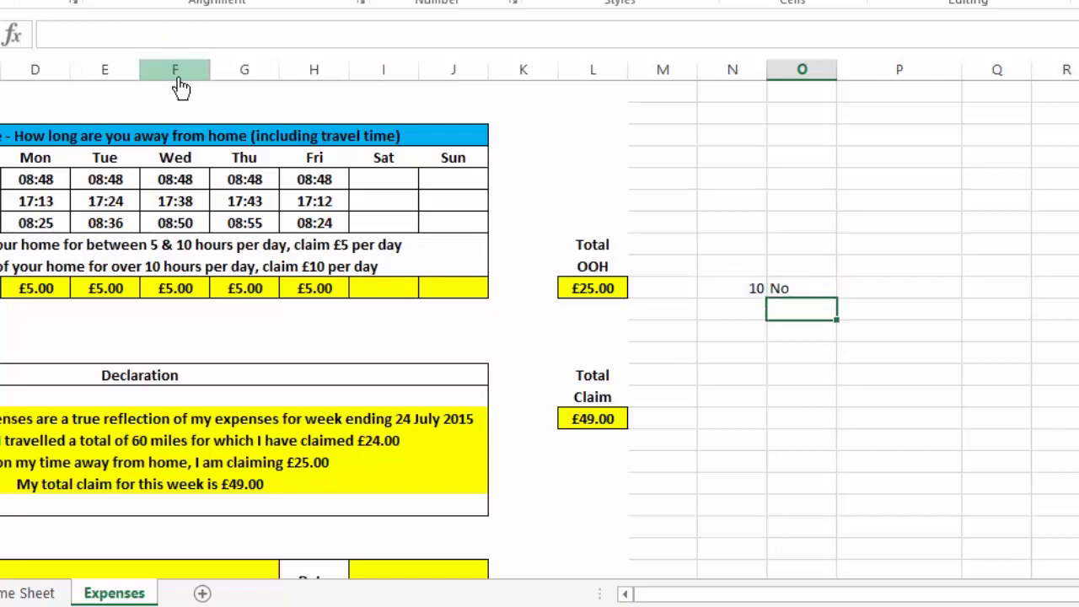
# Step: Test the less-than-or-equal formula in O44 by setting N44 to 5 and to 0
pyautogui.press('Up')
pyautogui.press('Left')
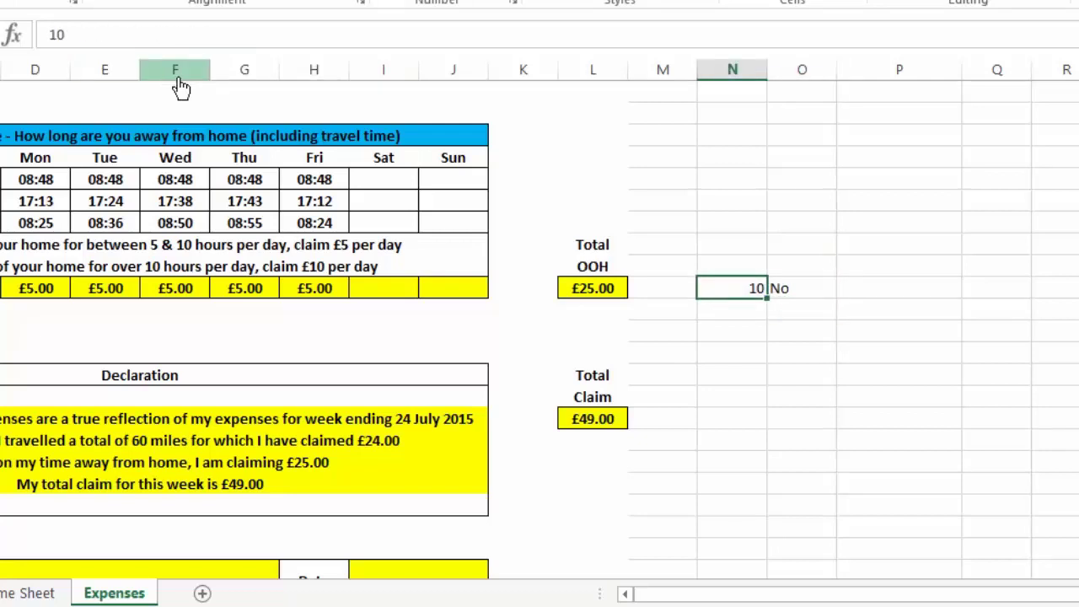
pyautogui.write('5')
pyautogui.press('Return')
pyautogui.press('Up')
pyautogui.write('0')
pyautogui.press('Return')
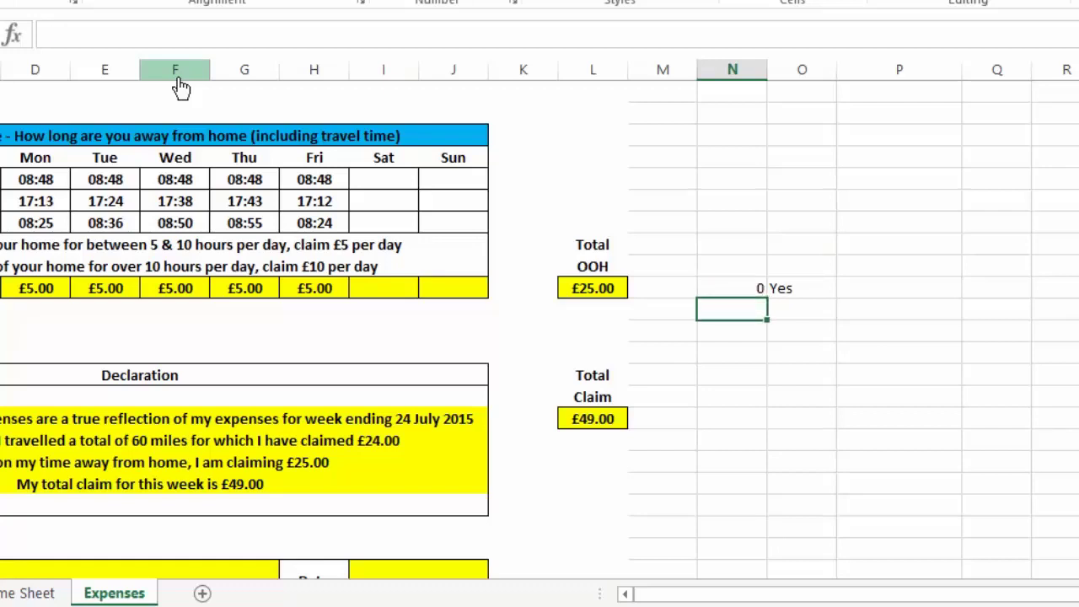
# Step: Clear the example contents from the range N43:O45
pyautogui.press('Up')
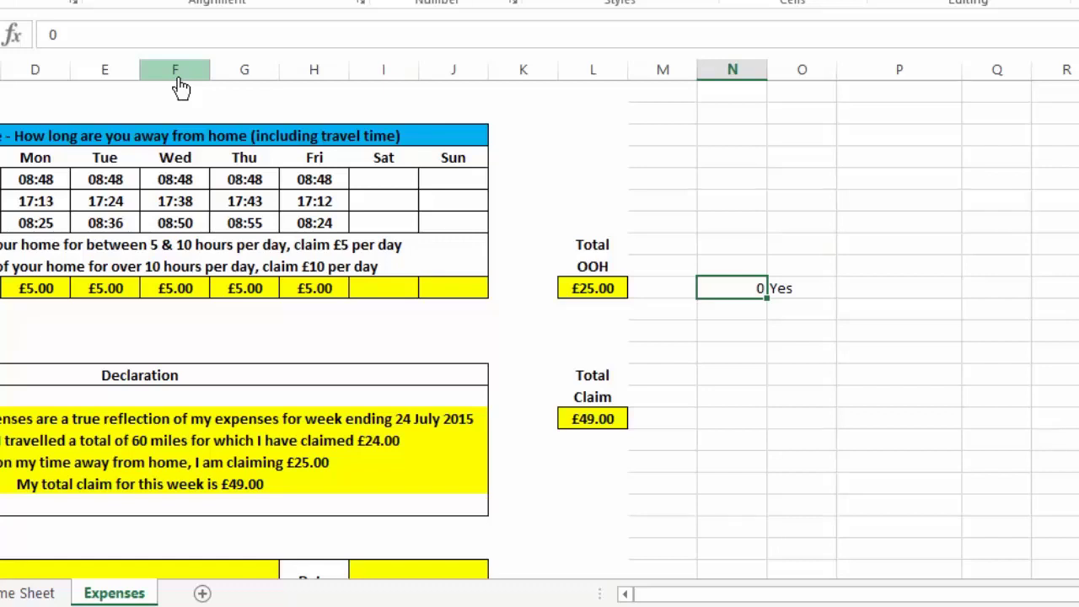
pyautogui.moveTo(728, 268); pyautogui.dragTo(792, 314)
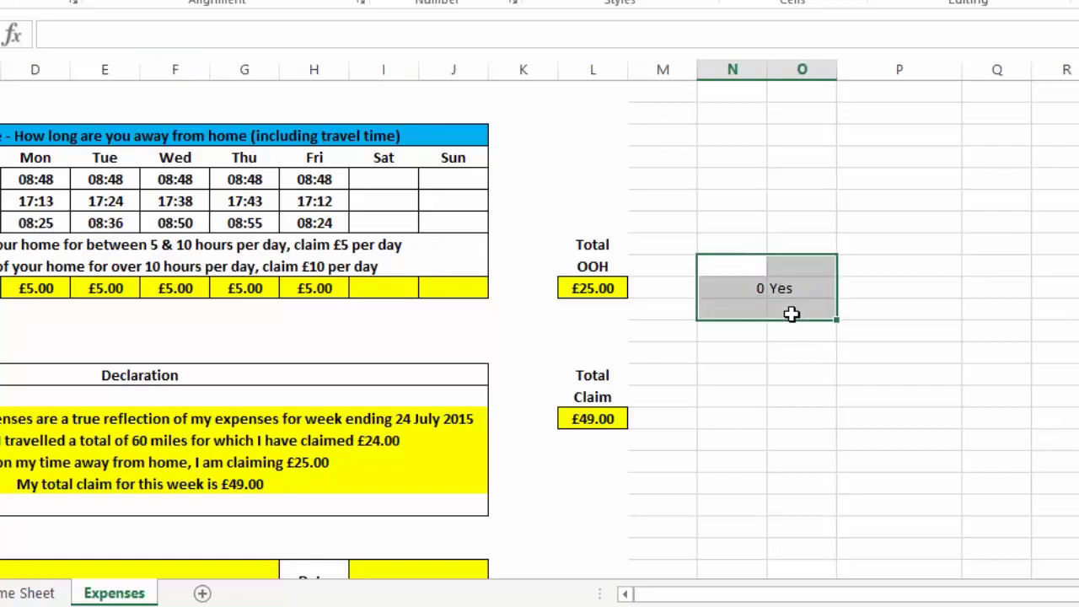
pyautogui.press('Delete')
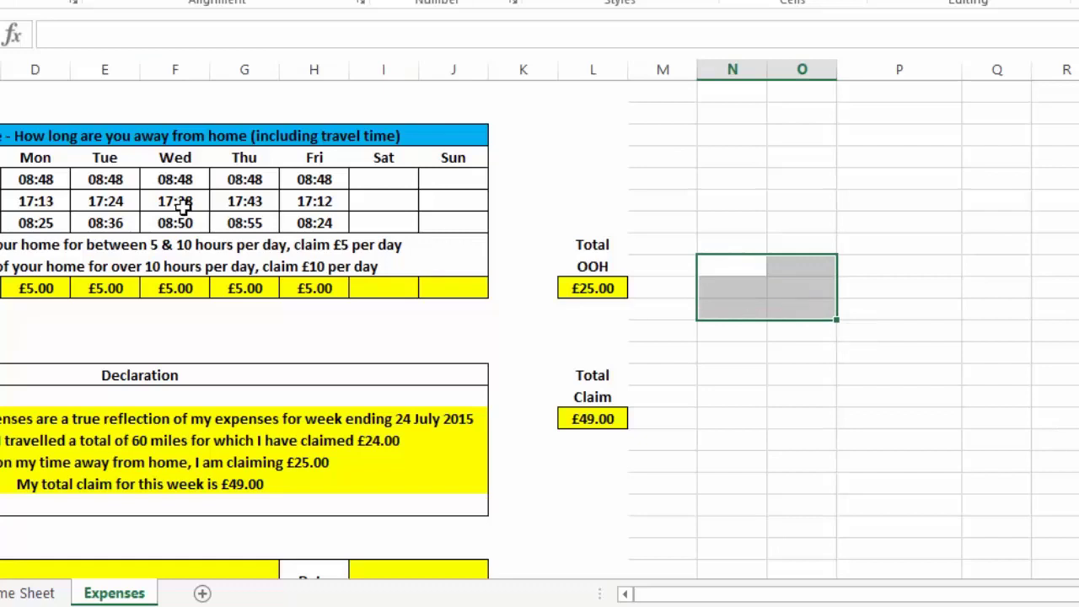
# Step: Enter the threshold times 05:00 in N43 and 10:00 in N44
pyautogui.click(59, 221)
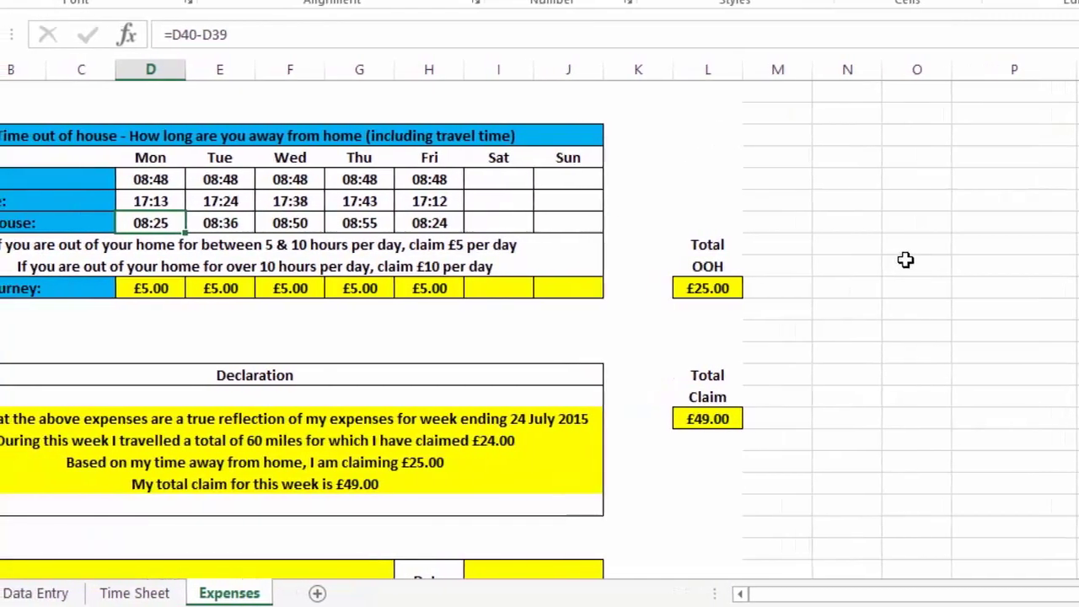
pyautogui.click(851, 262)
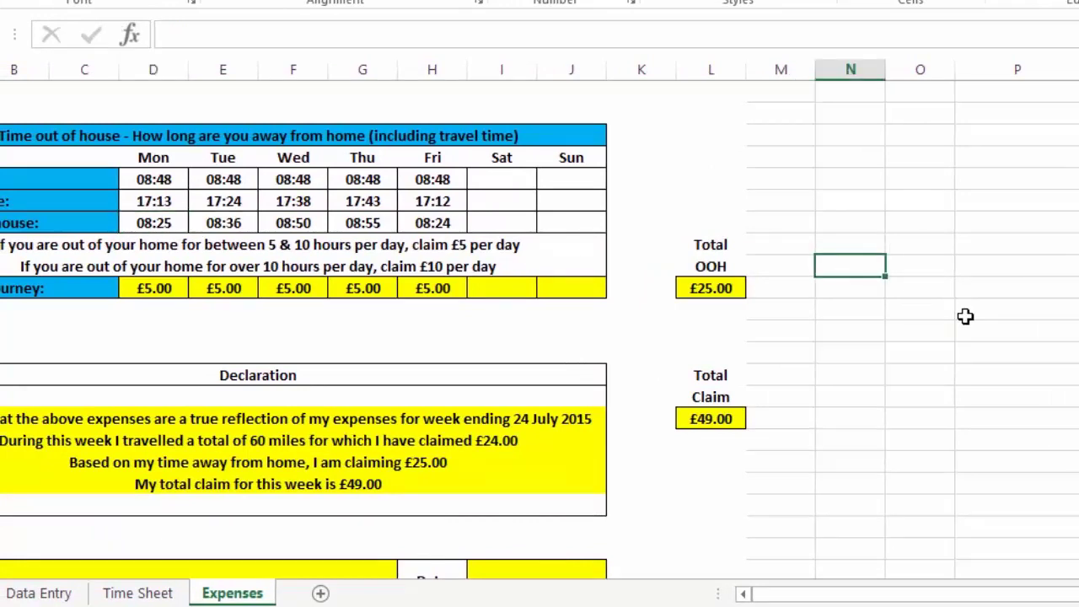
pyautogui.write('05:00')
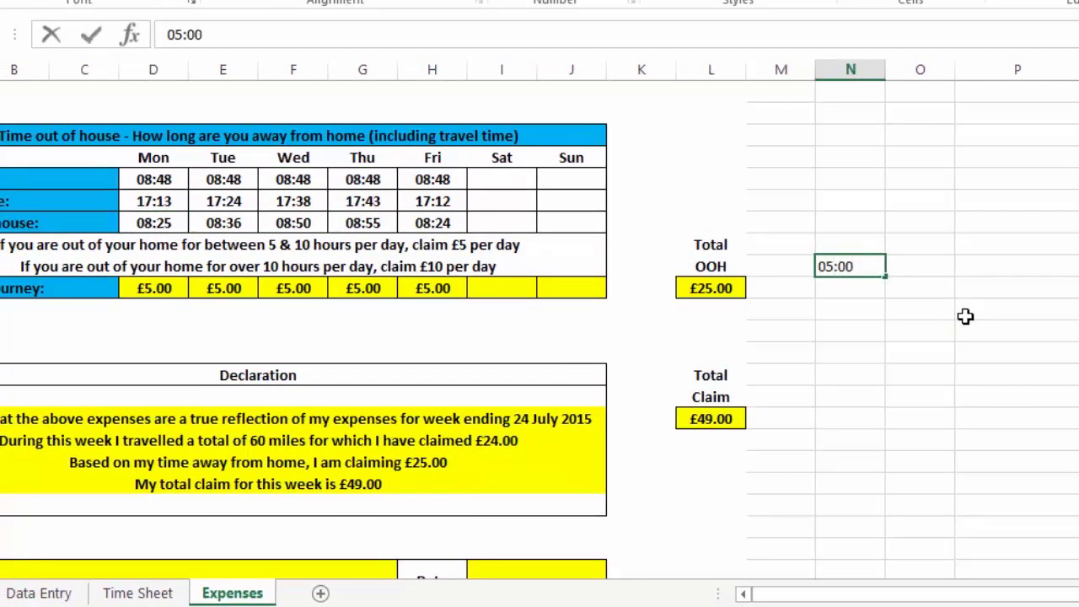
pyautogui.press('Return')
pyautogui.write('10')
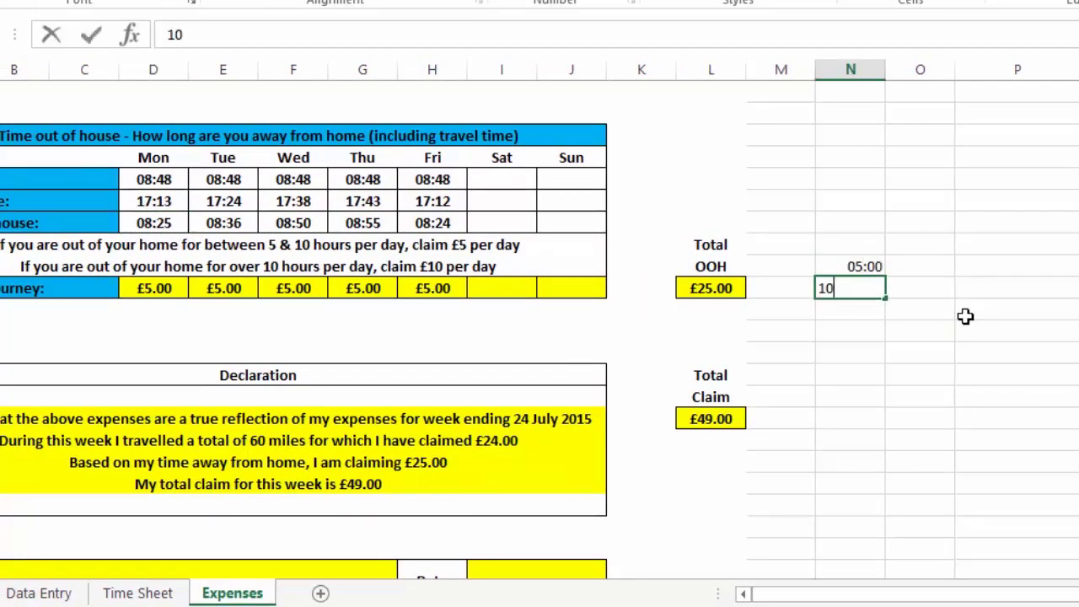
pyautogui.write(':00')
pyautogui.press('Return')
# Step: Enter =N43 in cell O43 and fill the formula down to O44
pyautogui.press('Up')
pyautogui.press('Up')
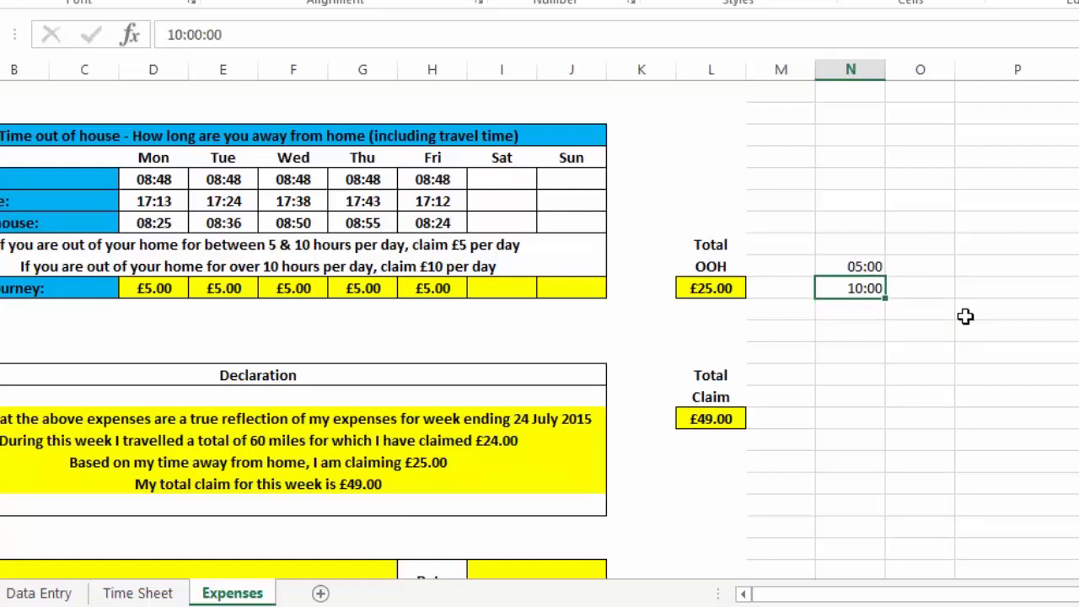
pyautogui.press('Right')
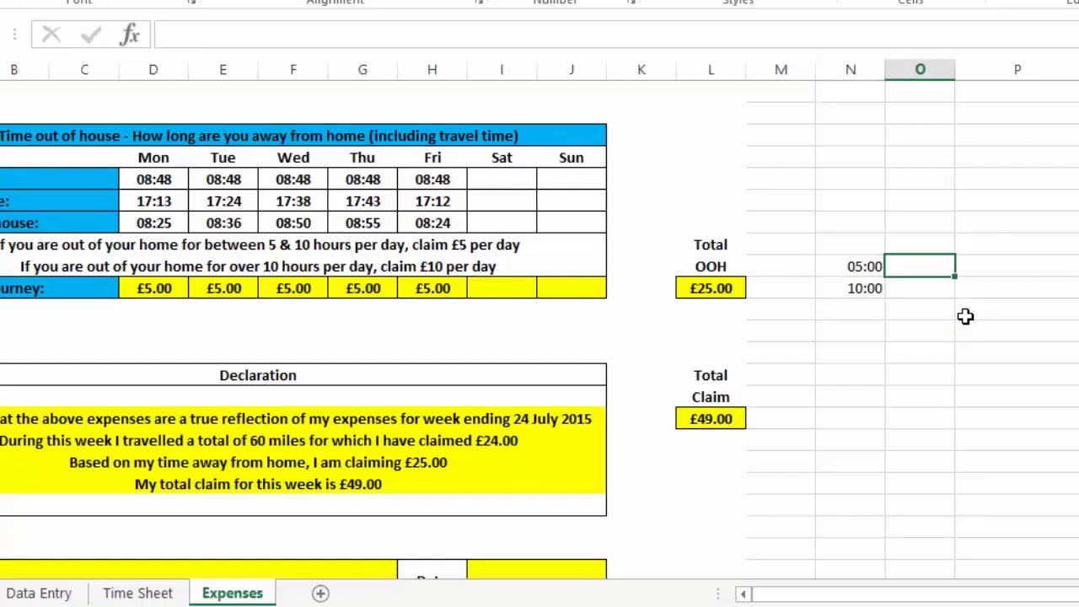
pyautogui.write('=')
pyautogui.press('Left')
pyautogui.press('Return')
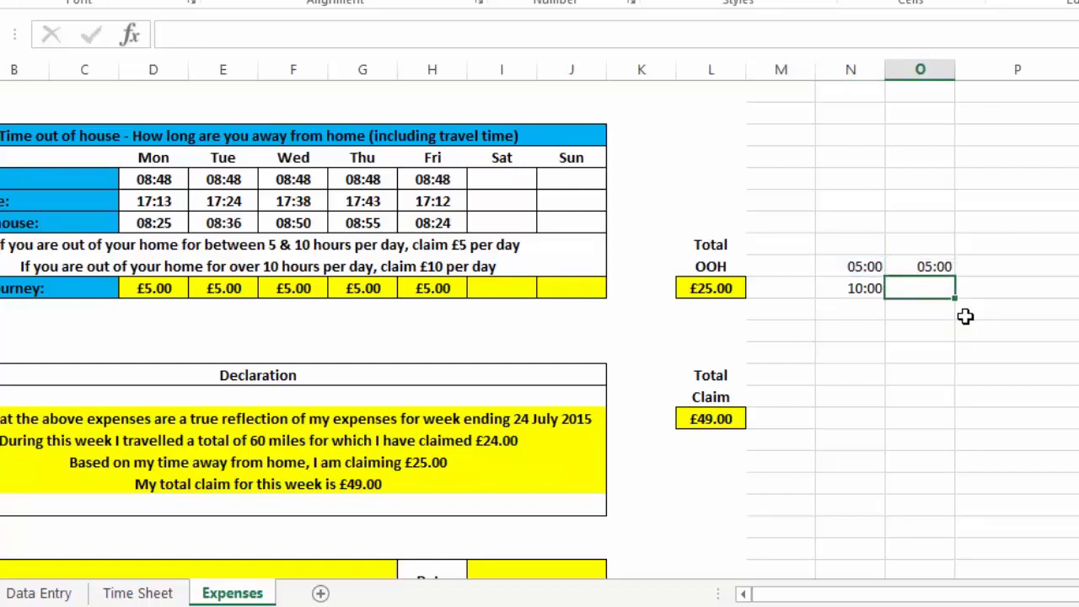
pyautogui.hotkey('ctrl', 'd')
# Step: Apply the General number format to O43:O44 to show the times as decimals
pyautogui.moveTo(932, 270); pyautogui.dragTo(937, 283)
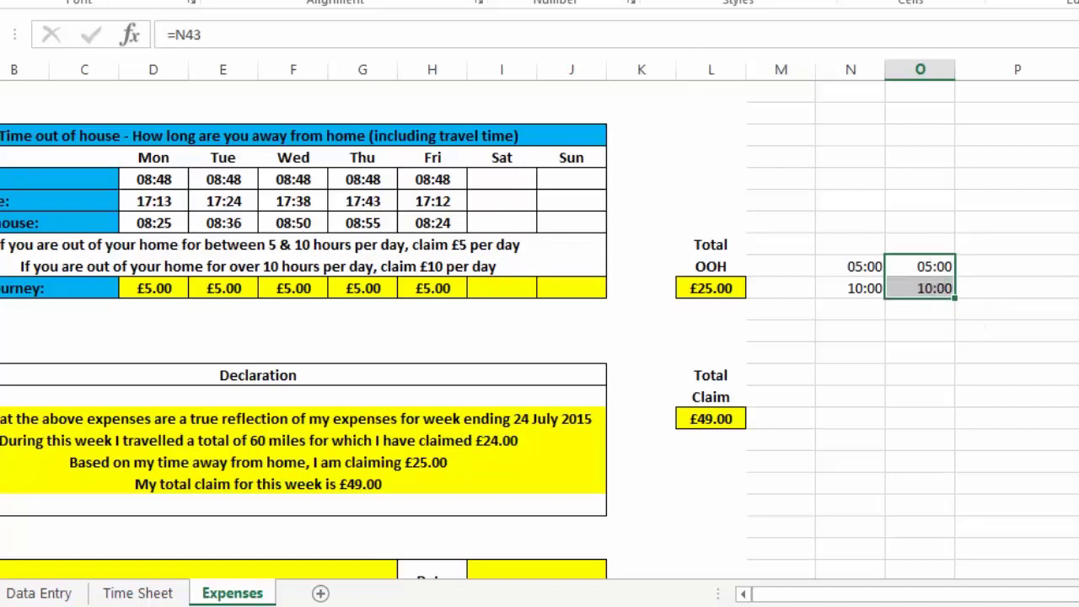
pyautogui.click(622, 0)
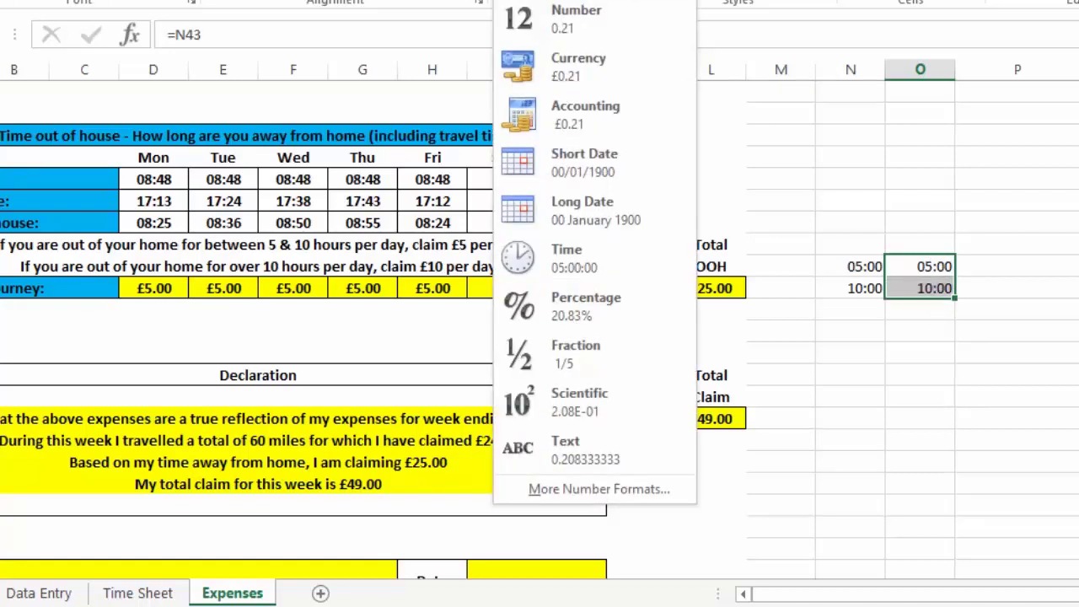
pyautogui.click(590, 0)
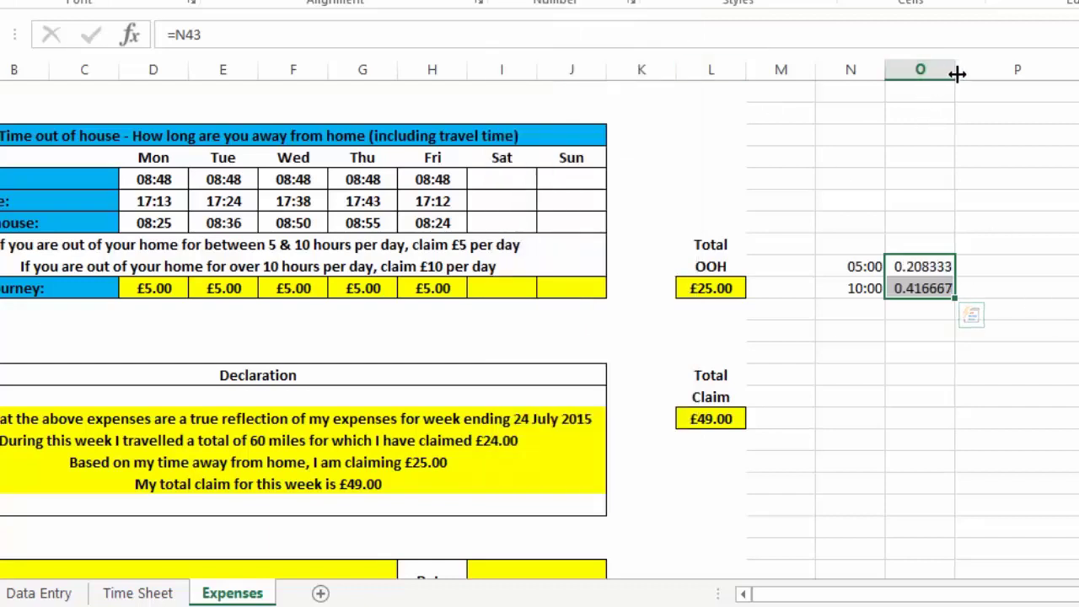
# Step: Widen column O to show more decimal places of the threshold values in O43 and O44
pyautogui.moveTo(958, 72); pyautogui.dragTo(1060, 89)
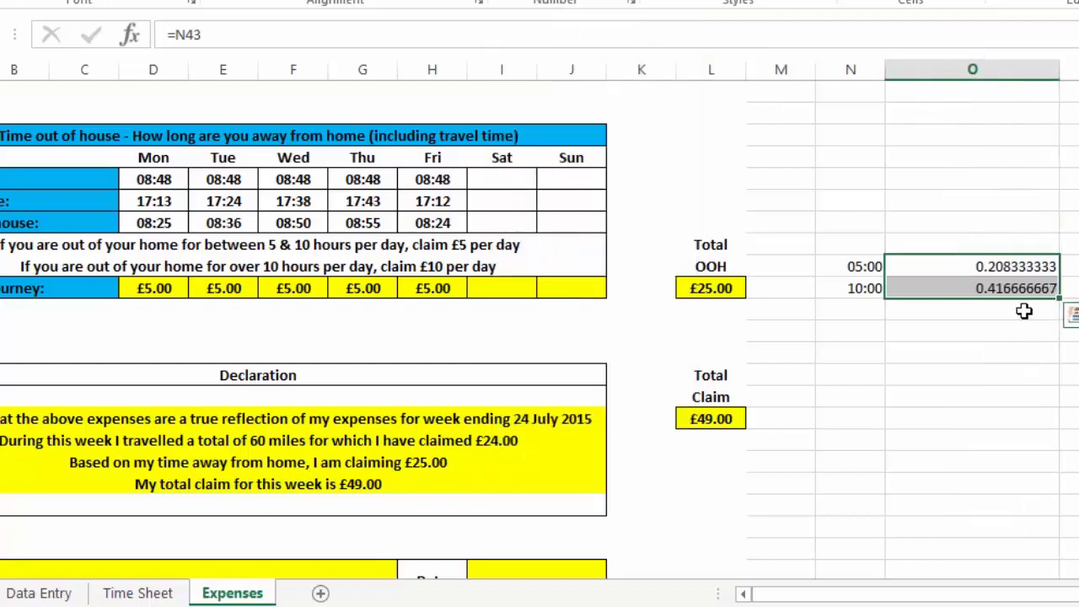
pyautogui.click(950, 264)
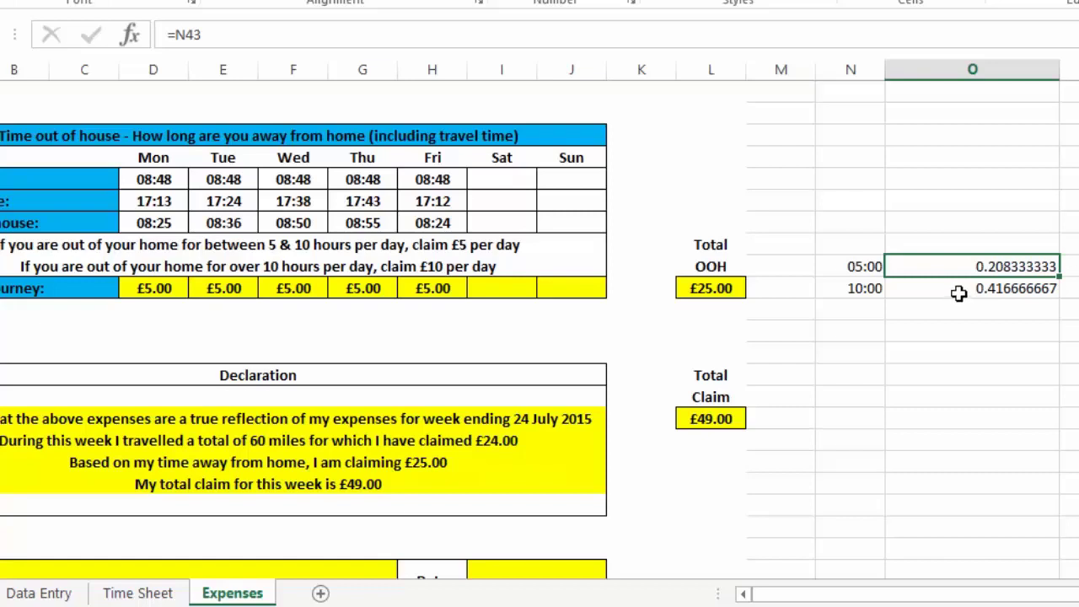
pyautogui.click(961, 294)
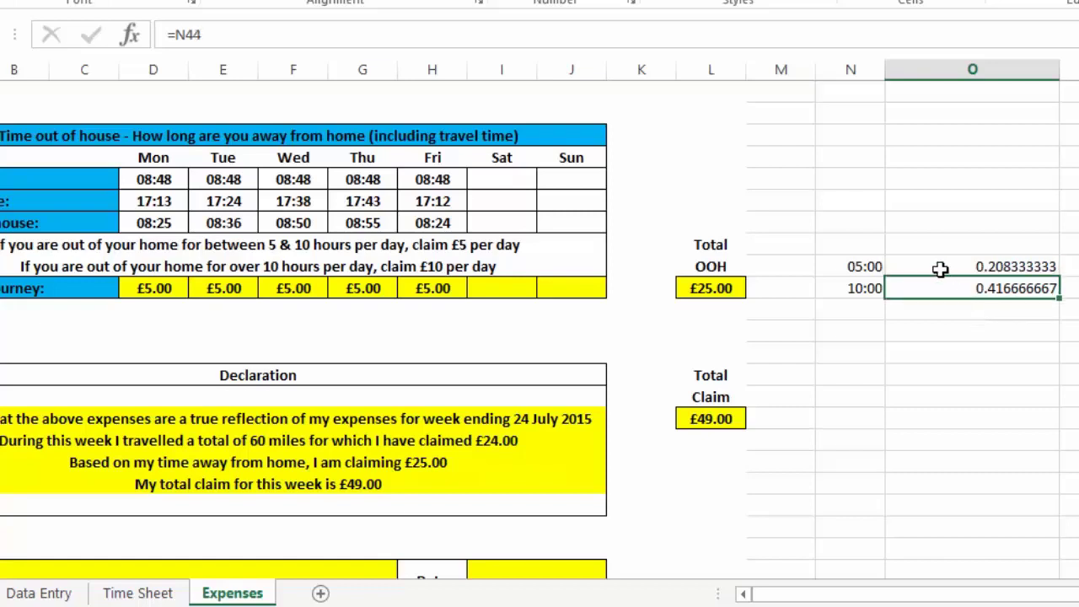
# Step: Replace the formulas in O43:O44 with fixed numbers by copying the range and pasting it over itself as values
pyautogui.moveTo(937, 270); pyautogui.dragTo(939, 281)
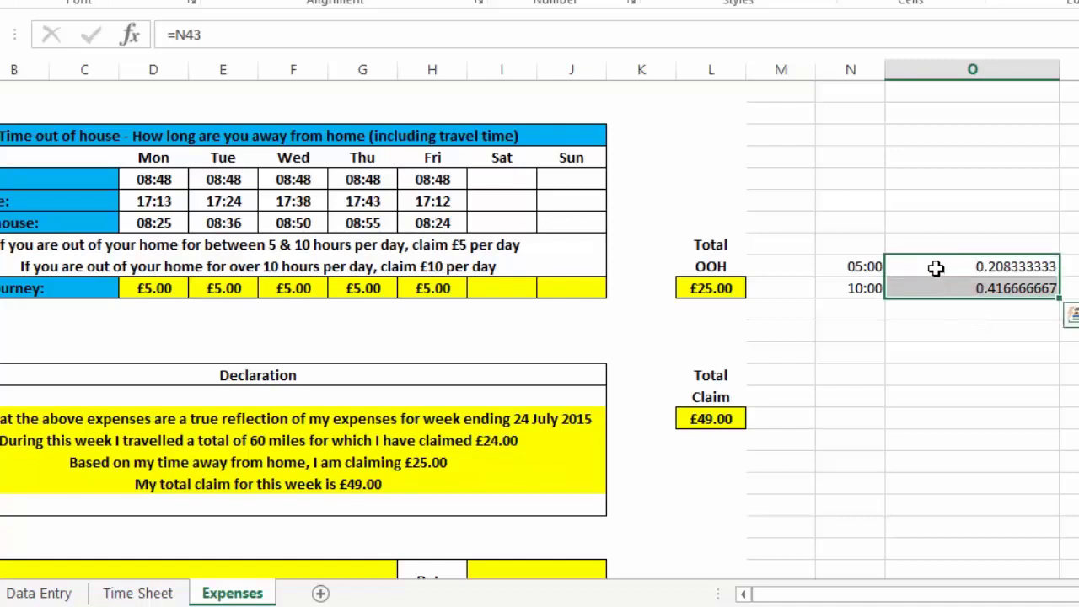
pyautogui.rightClick(936, 269)
pyautogui.click(1009, 307)
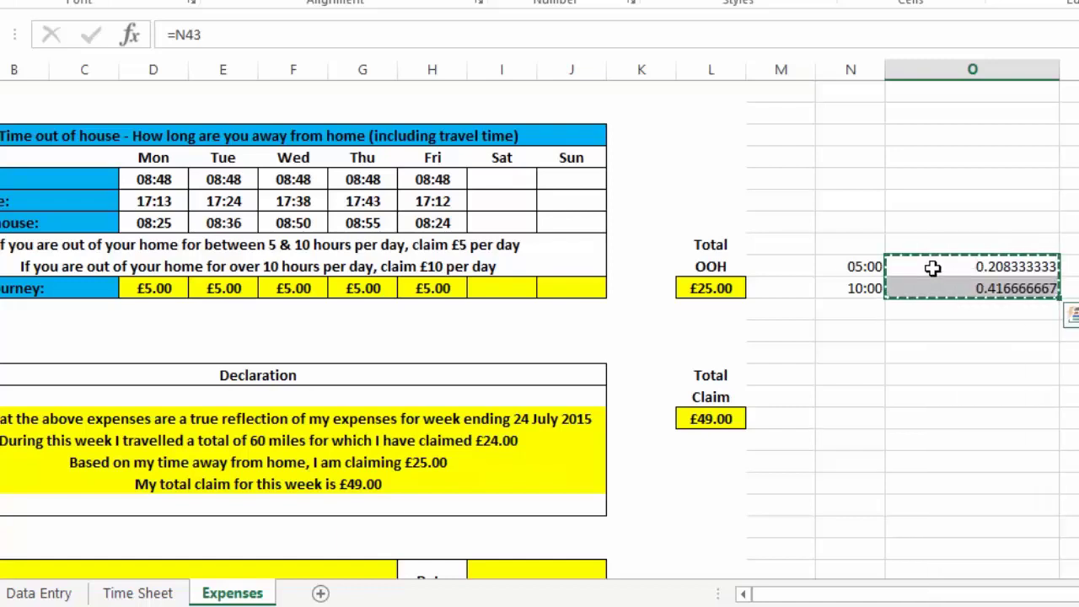
pyautogui.rightClick(932, 270)
pyautogui.click(1014, 365)
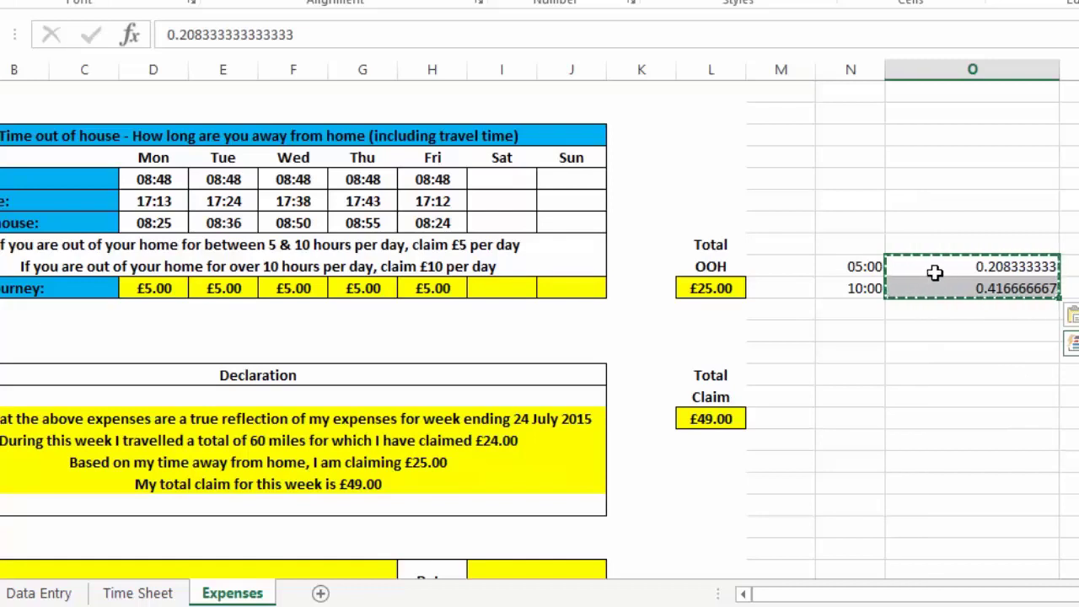
pyautogui.click(933, 271)
pyautogui.click(312, 35)
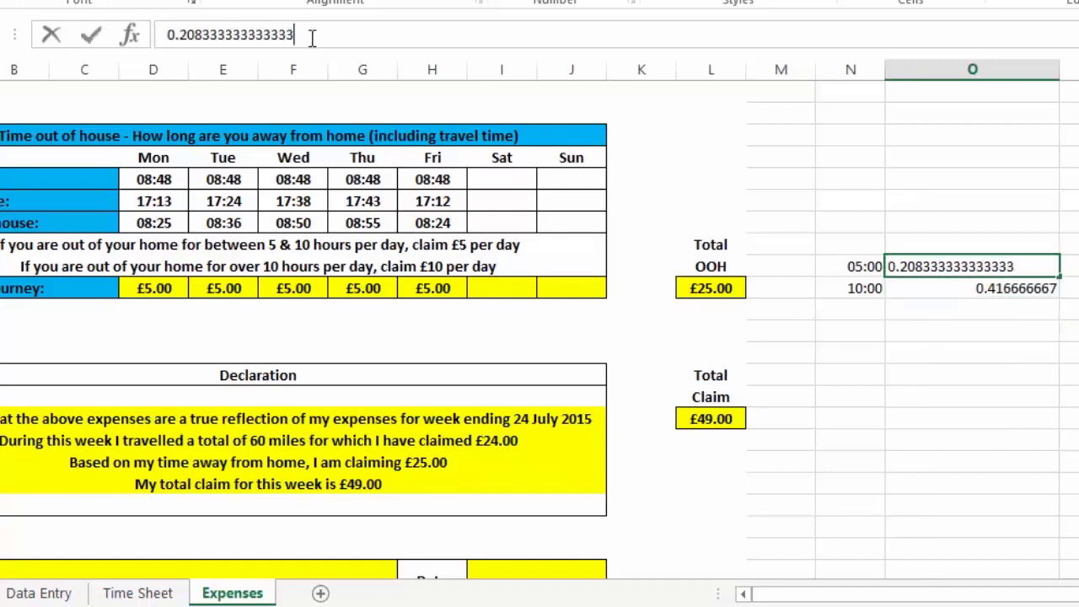
pyautogui.click(950, 286)
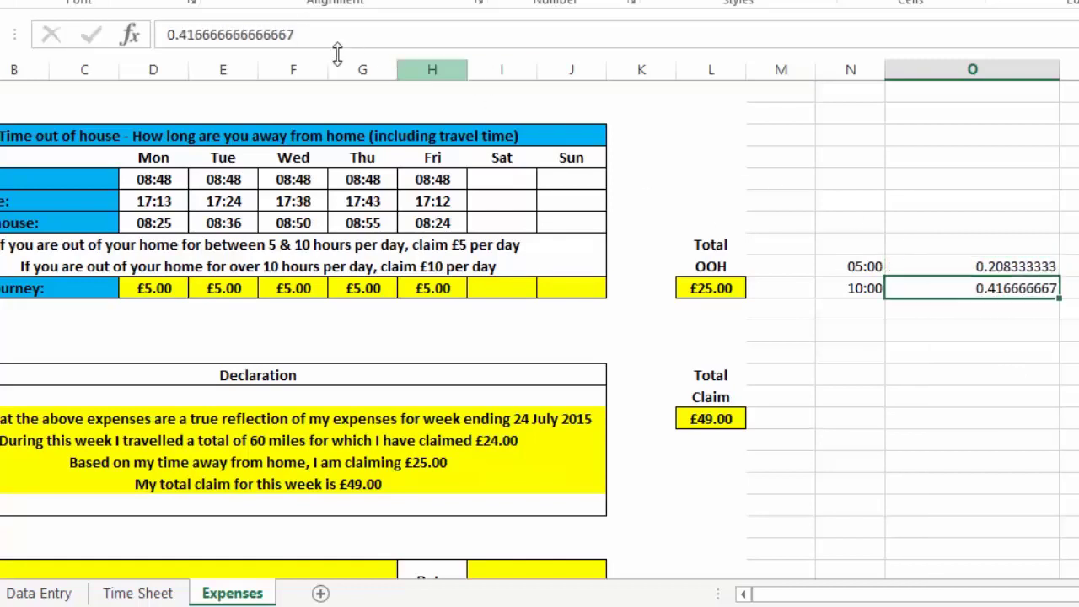
pyautogui.click(311, 35)
# Step: Copy the full 10-hour decimal 0.416666666666667 from cell O44 without changing the cell
pyautogui.click(172, 295)
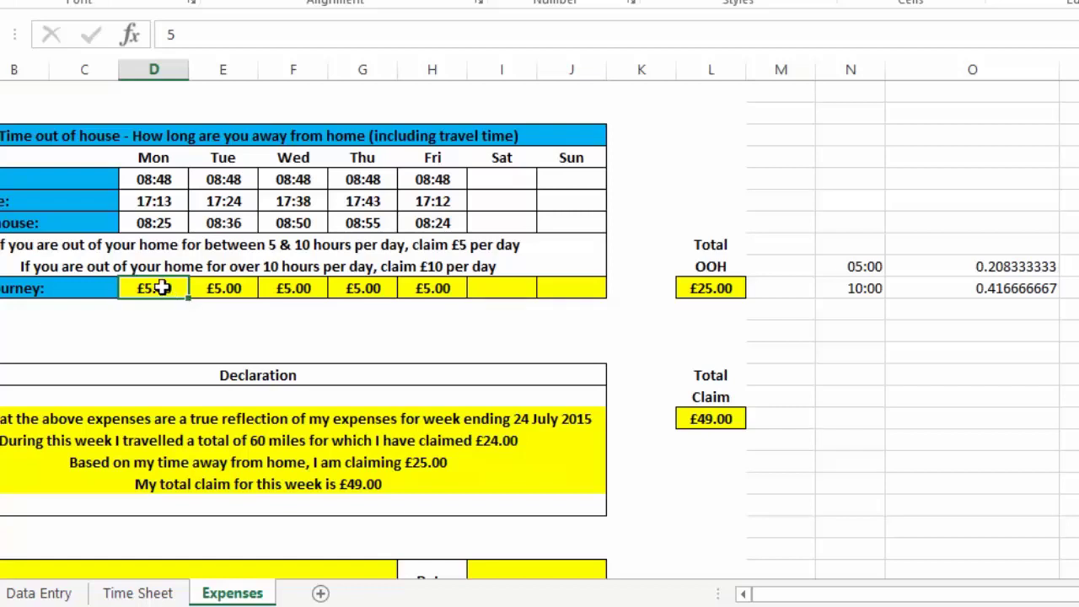
pyautogui.click(929, 290)
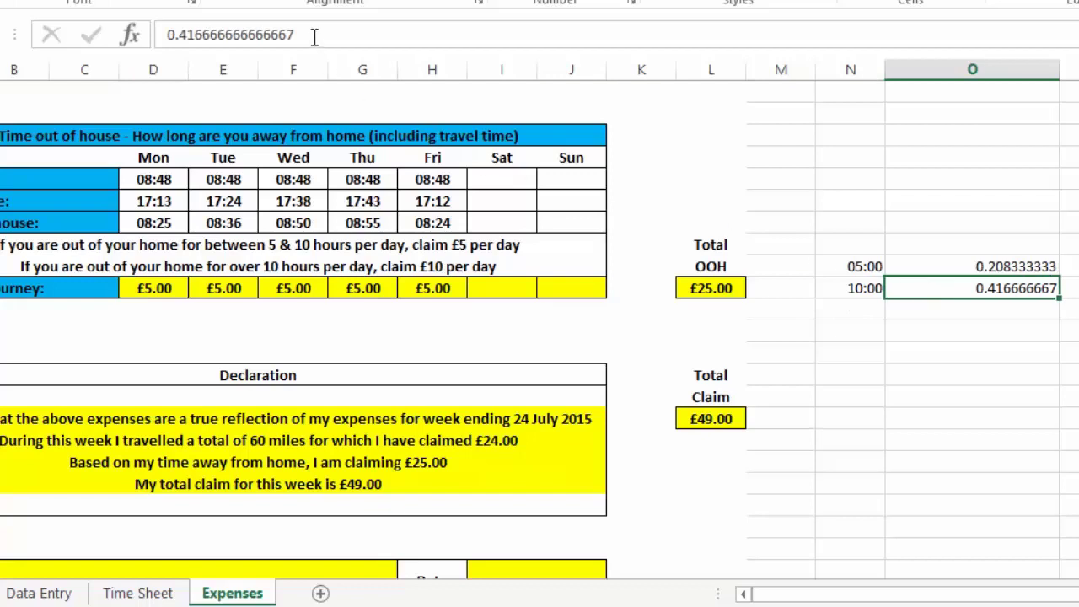
pyautogui.moveTo(319, 35); pyautogui.dragTo(131, 34)
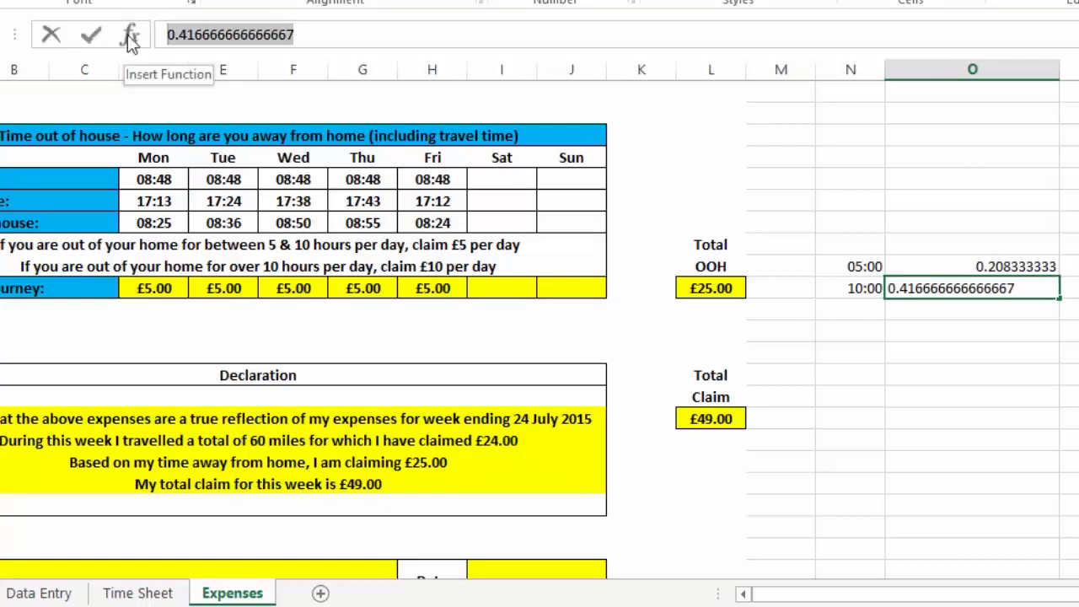
pyautogui.press('Escape')
# Step: Enter =IF(D41<0.416666666666667,5,10) in D44 as Monday's out-of-house claim, using the copied threshold
pyautogui.click(162, 288)
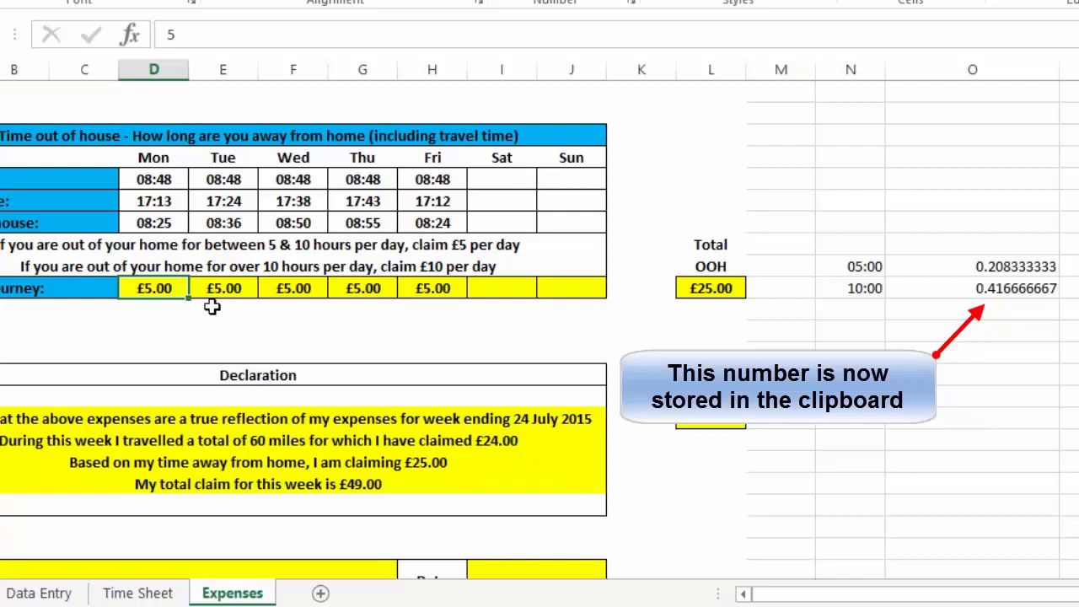
pyautogui.write('=if(')
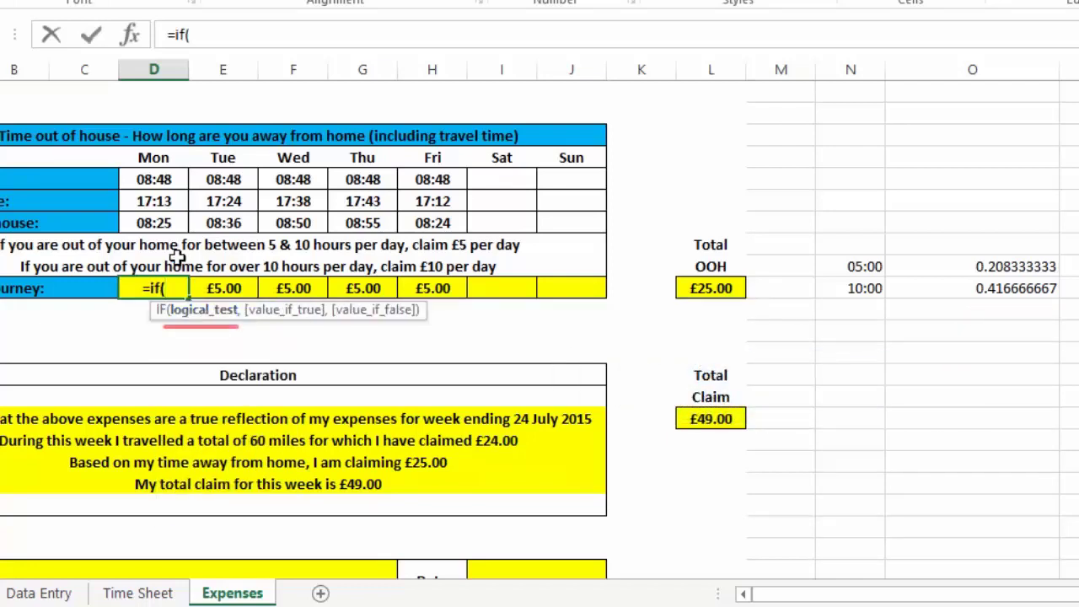
pyautogui.click(157, 229)
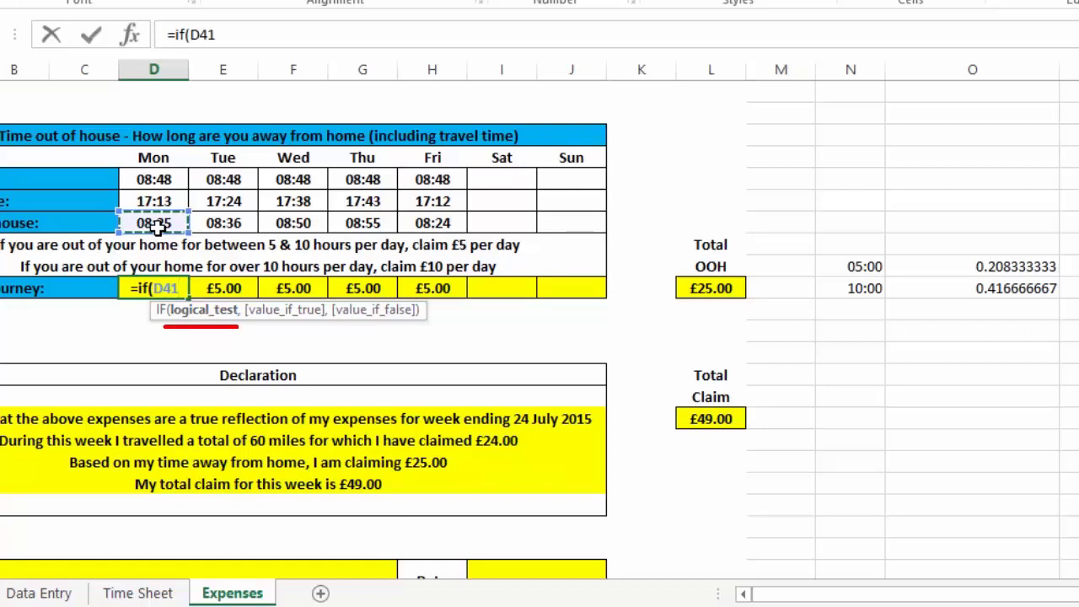
pyautogui.write('<')
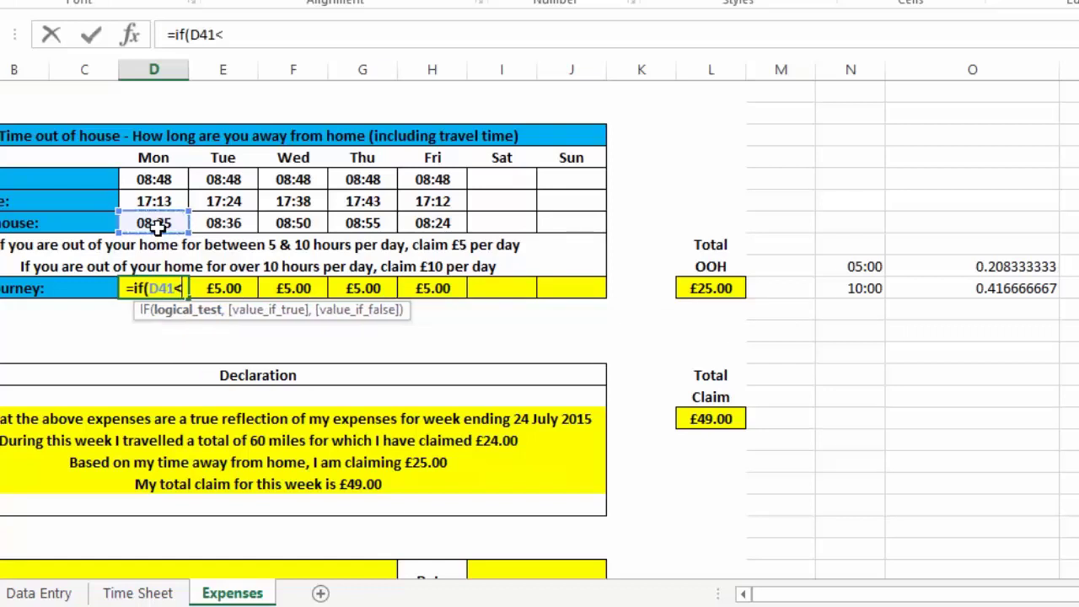
pyautogui.hotkey('ctrl', 'v')
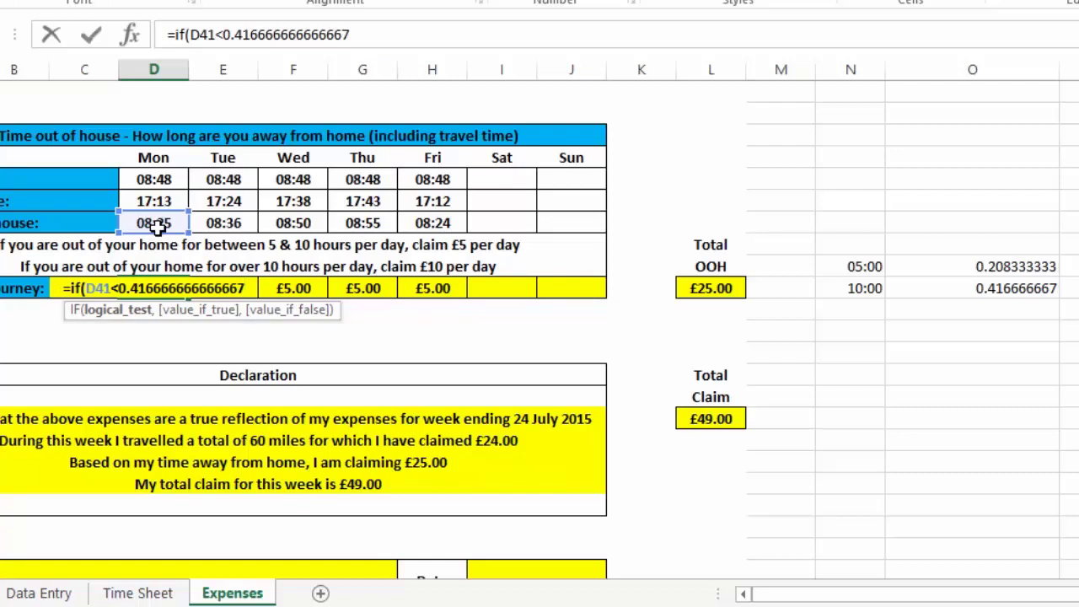
pyautogui.write(',')
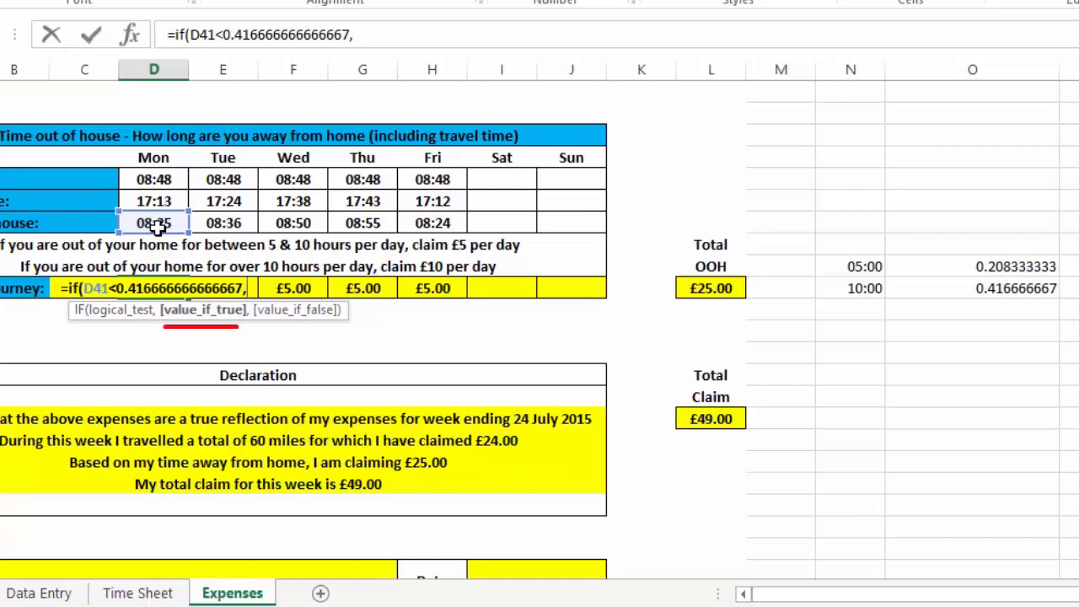
pyautogui.write('5')
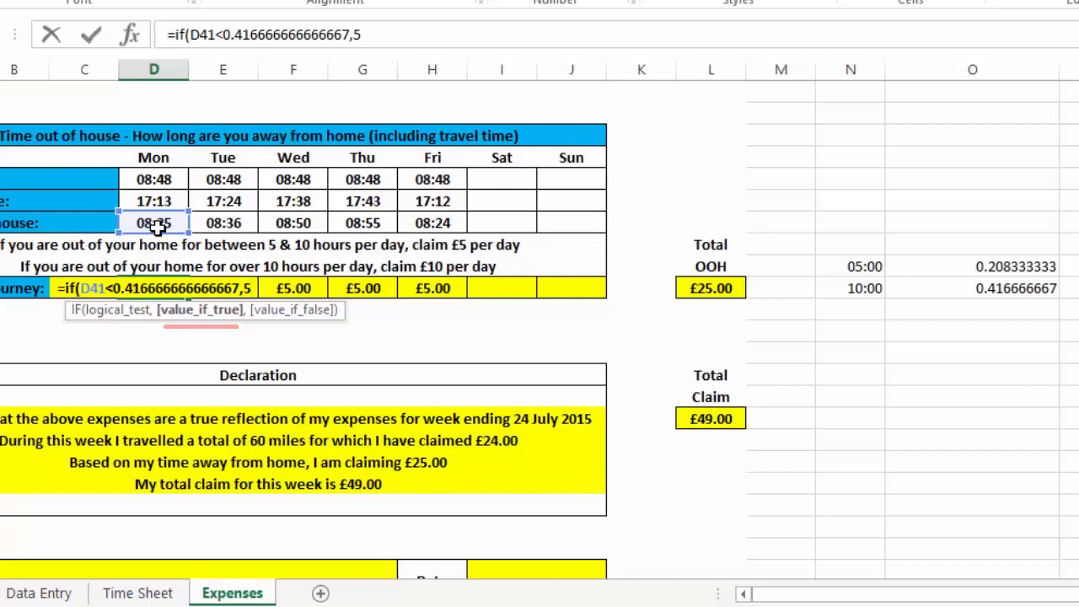
pyautogui.write(',')
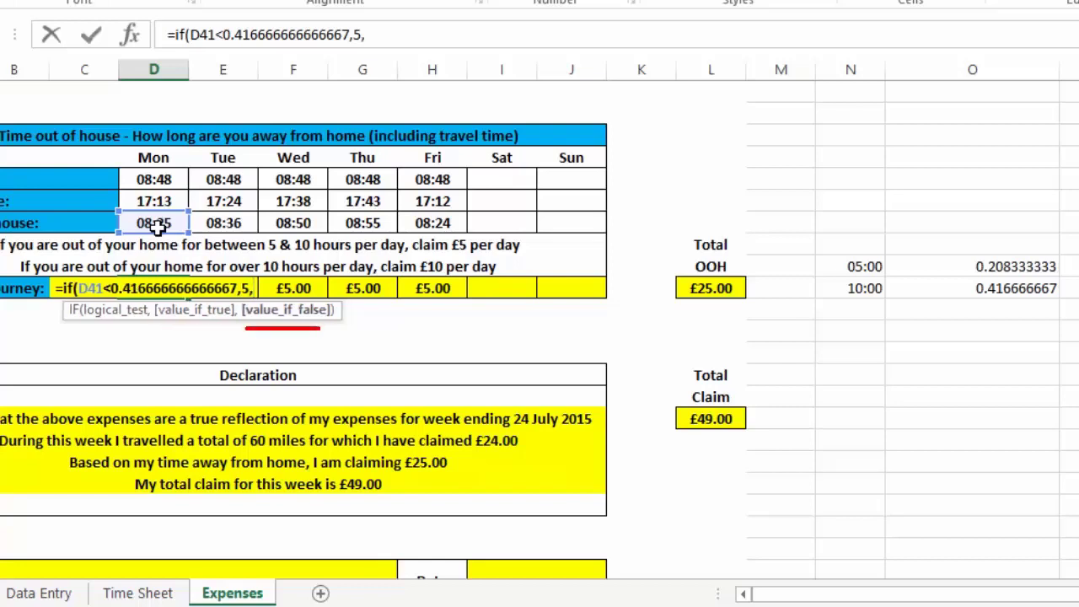
pyautogui.write('10')
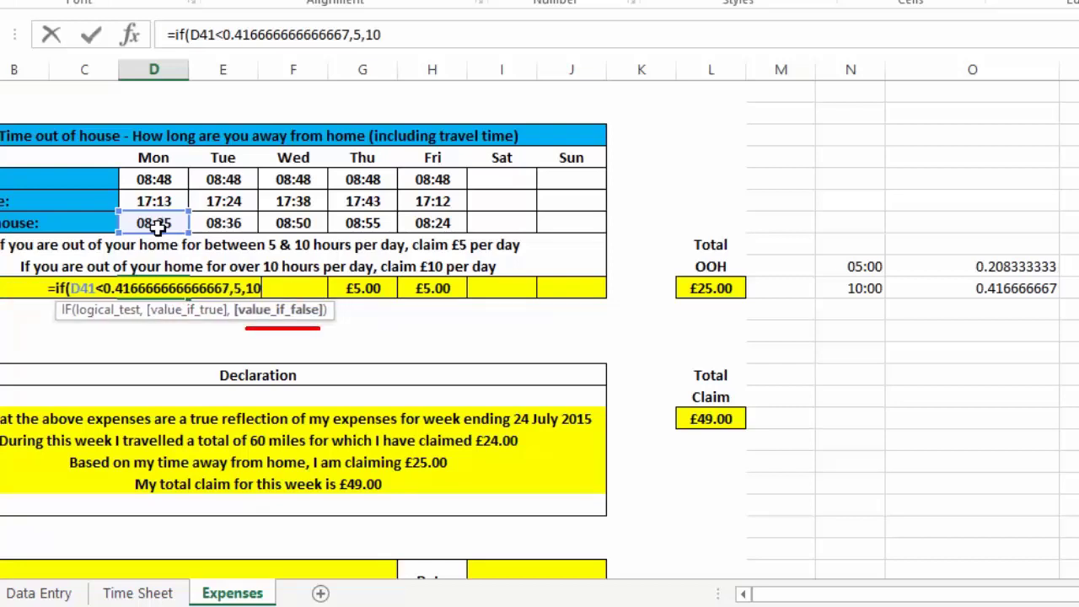
pyautogui.write(')')
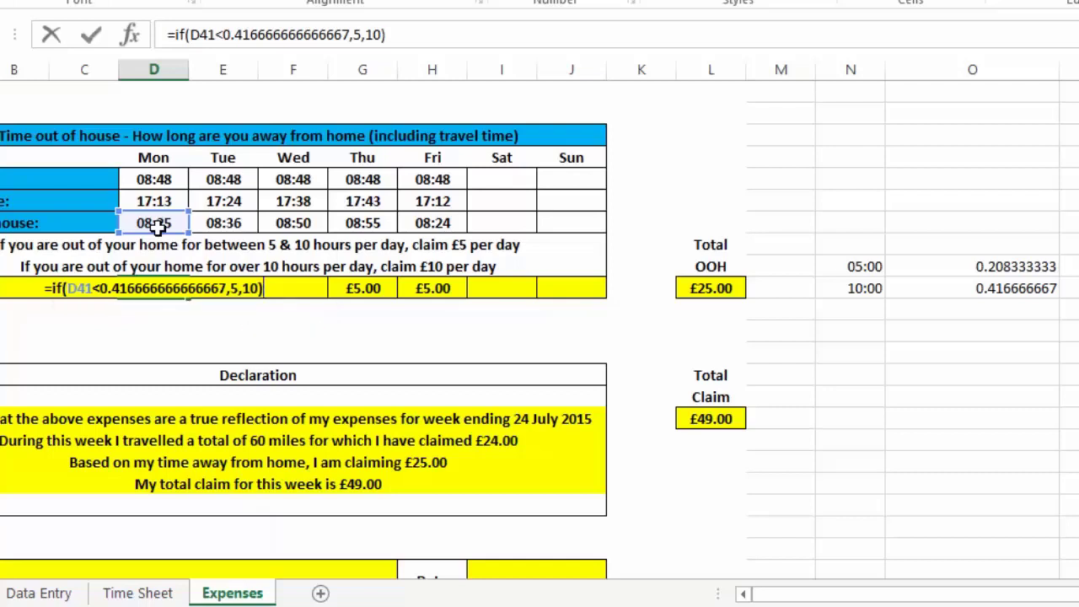
pyautogui.press('Return')
# Step: Fill Monday's claim formula from D44 right through Friday in H44
pyautogui.press('Up')
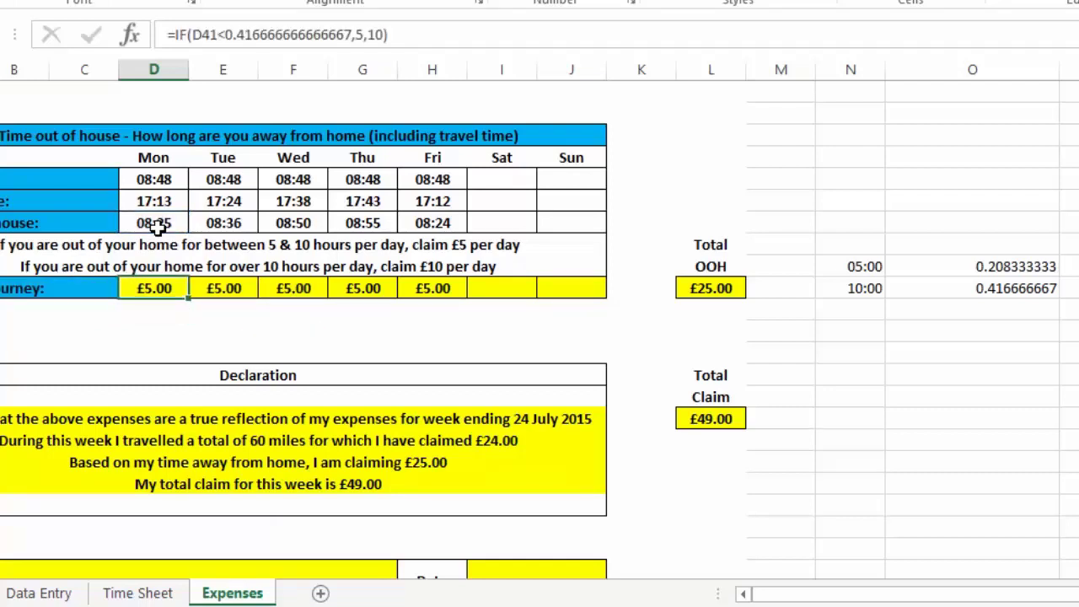
pyautogui.hotkey('shift', 'Right')
pyautogui.hotkey('shift', 'Right')
pyautogui.hotkey('shift', 'Right')
pyautogui.hotkey('shift', 'Right')
pyautogui.hotkey('ctrl', 'r')
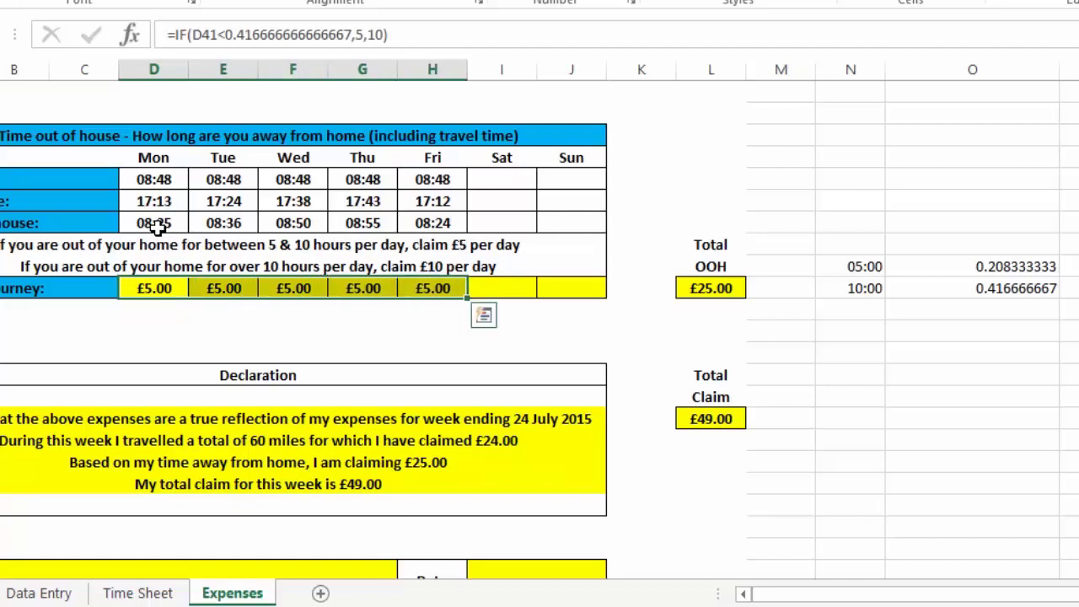
pyautogui.press('Left')
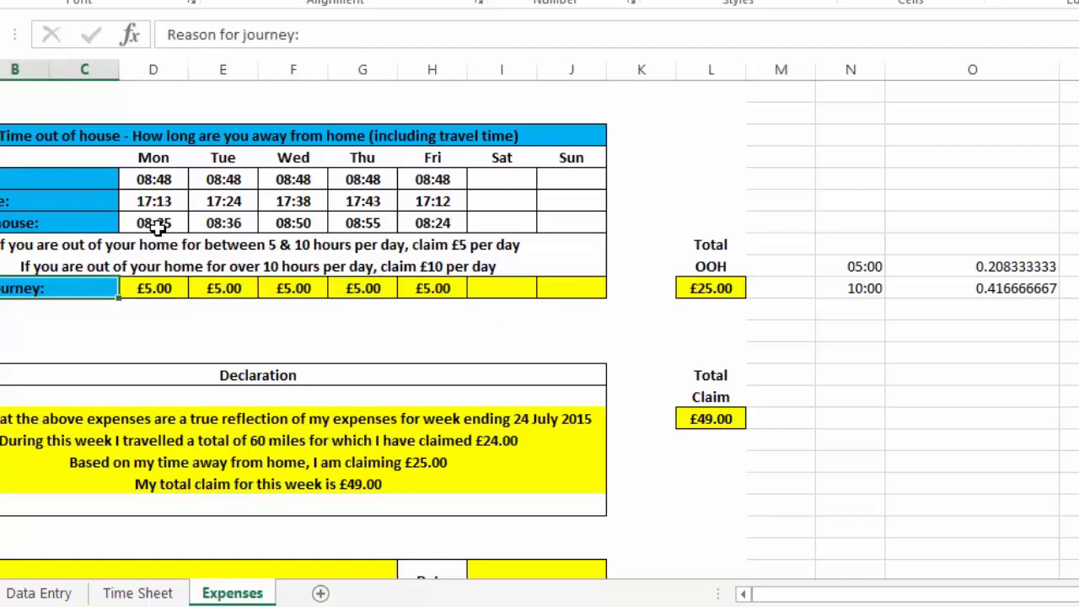
pyautogui.press('Right')
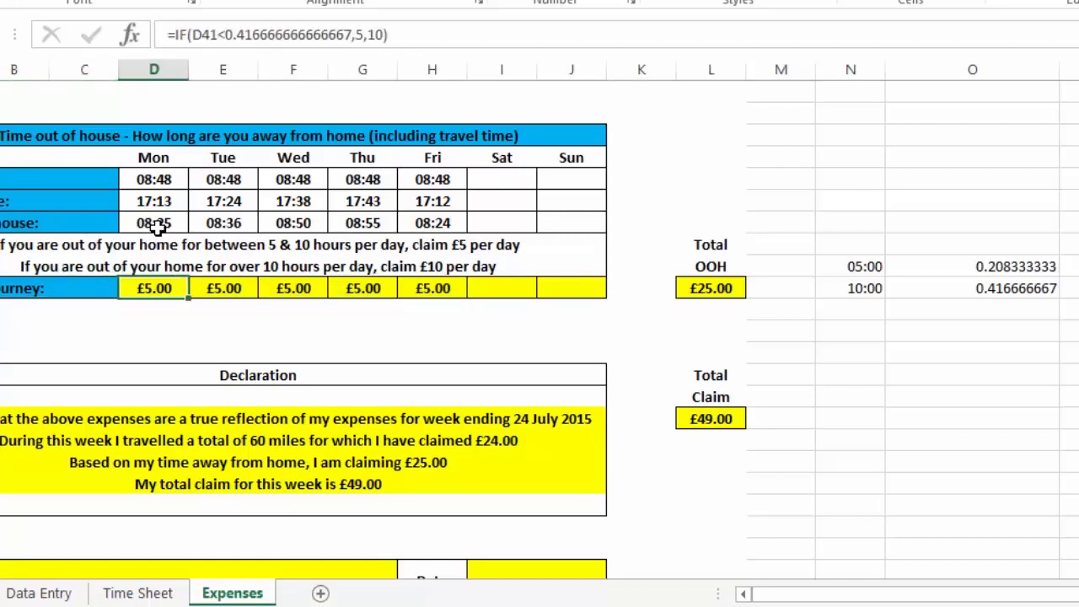
# Step: Set the second journey's miles each way to 100 on the Data Entry sheet and check Tuesday's claim on the Expenses sheet
pyautogui.click(52, 597)
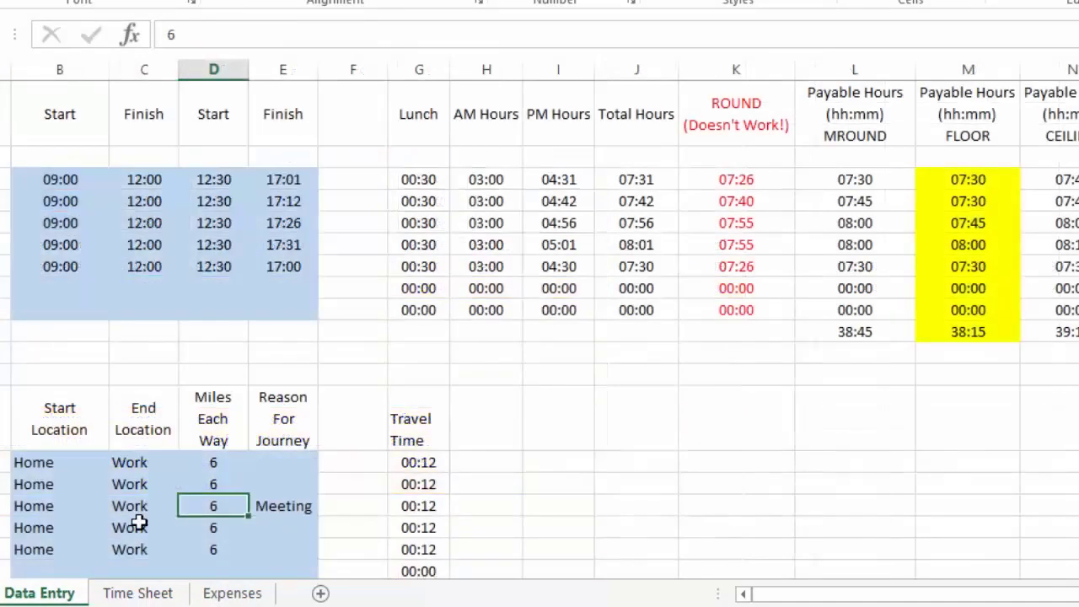
pyautogui.click(208, 485)
pyautogui.write('100')
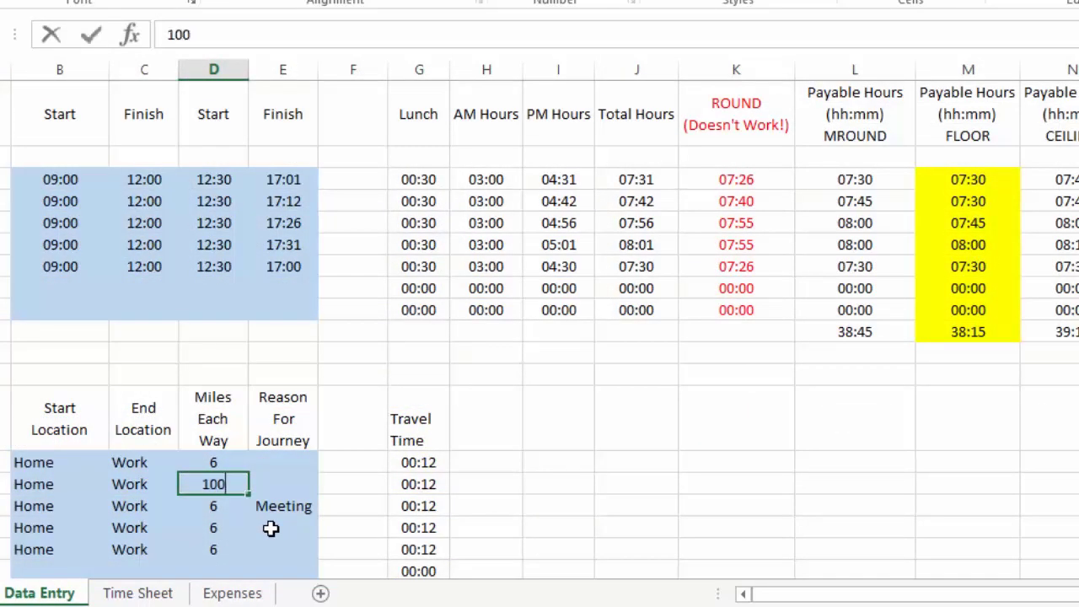
pyautogui.press('Return')
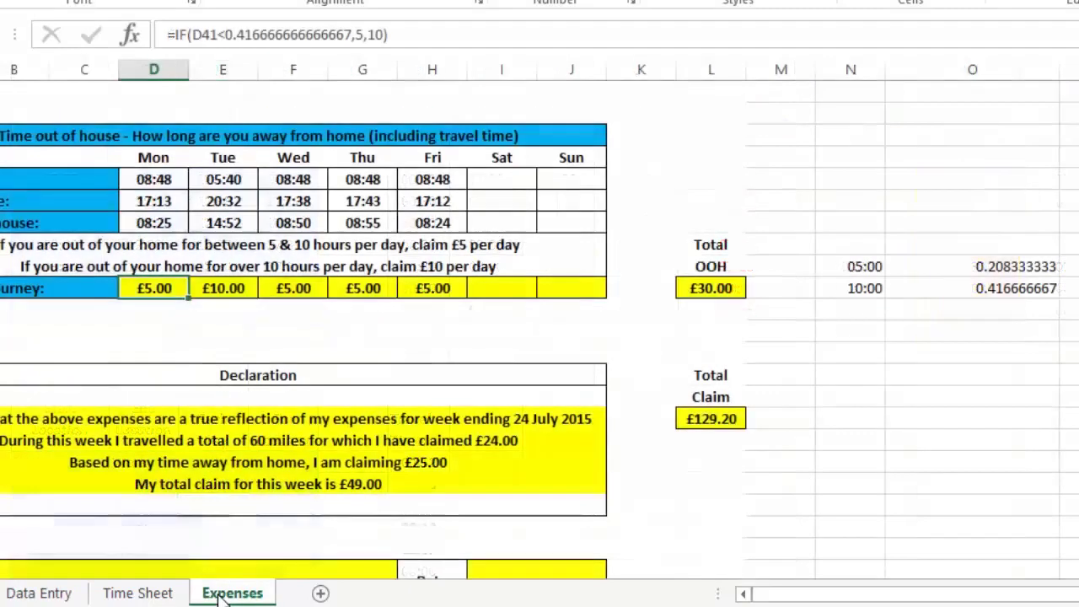
pyautogui.click(230, 594)
pyautogui.click(232, 294)
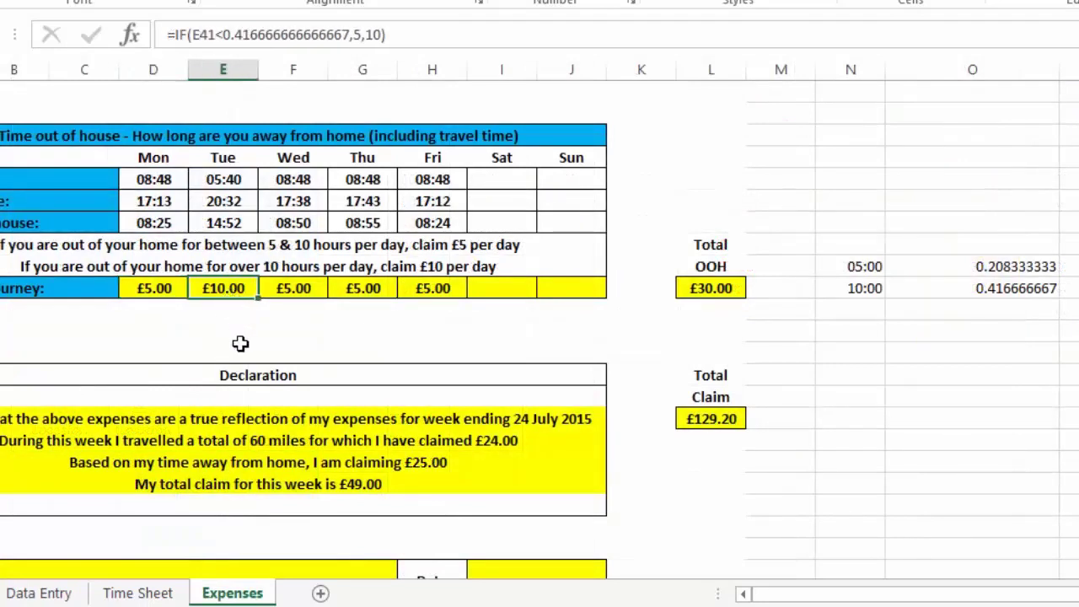
pyautogui.click(159, 288)
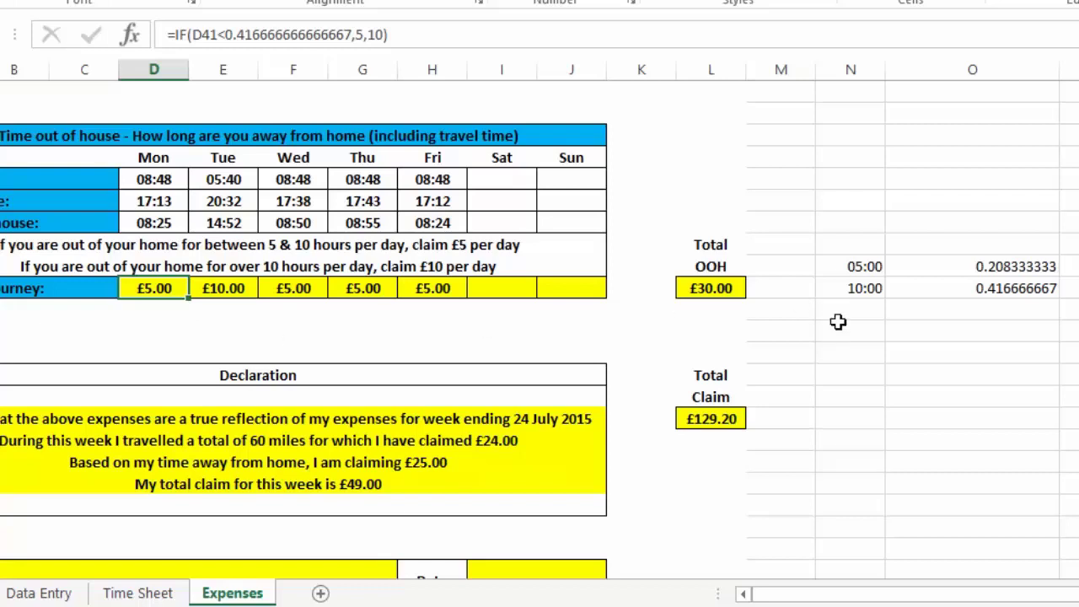
# Step: Copy the full 5-hour decimal 0.208333333333333 from cell O43
pyautogui.click(876, 268)
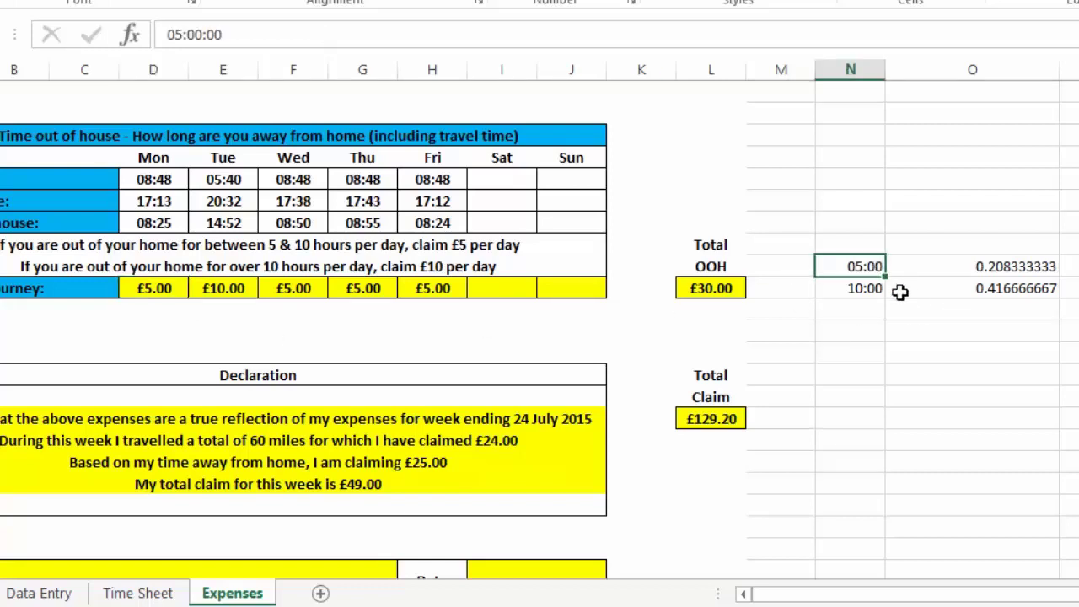
pyautogui.click(982, 269)
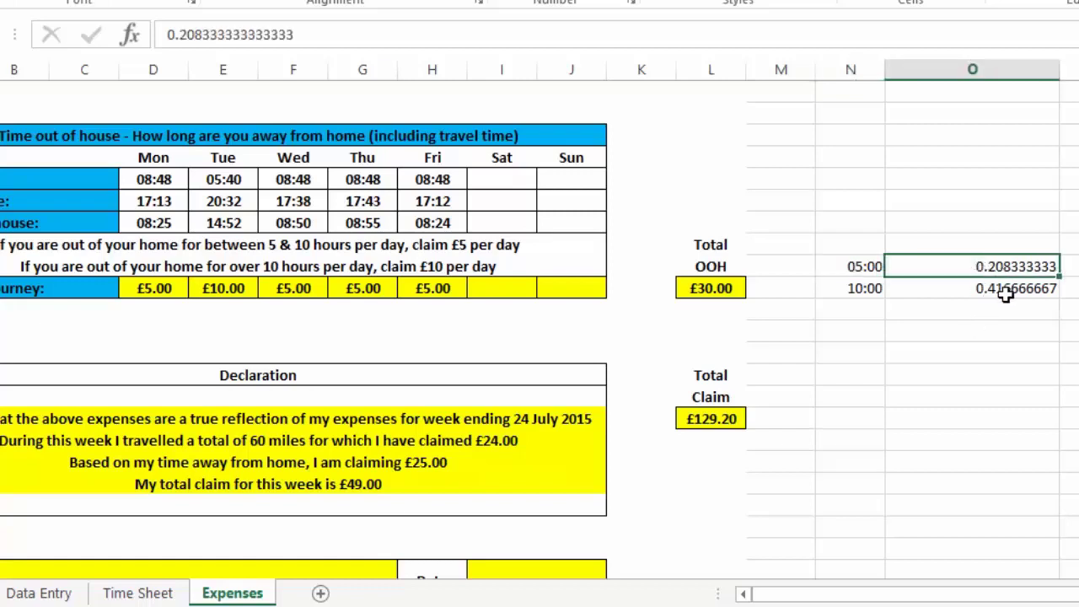
pyautogui.click(307, 35)
pyautogui.moveTo(307, 34); pyautogui.dragTo(146, 36)
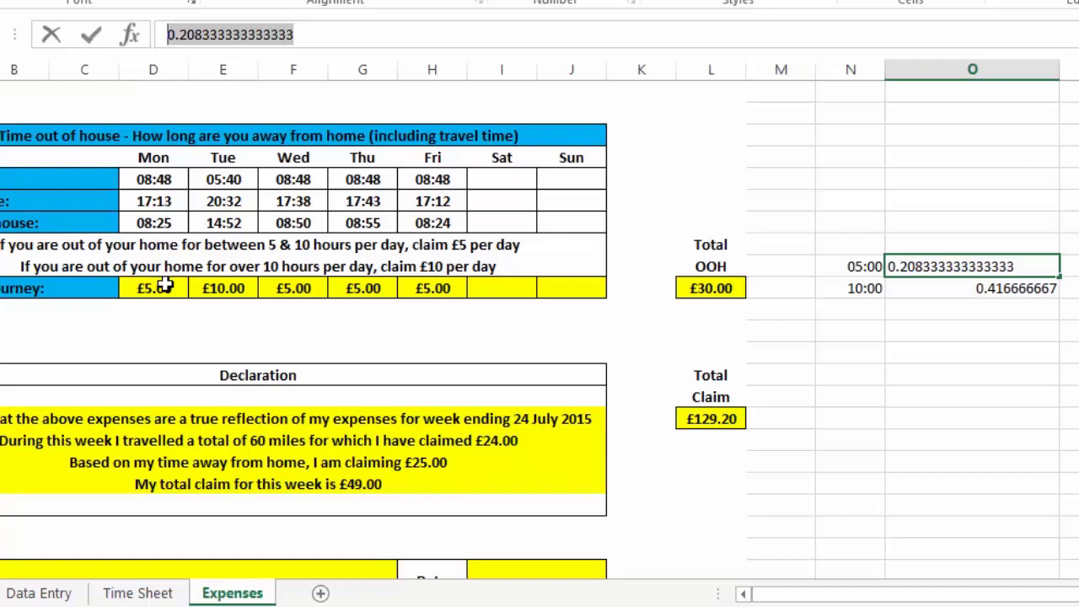
# Step: Enlarge the formula bar and move the existing IF in Monday's claim D44 onto a second line after the equals sign
pyautogui.click(165, 287)
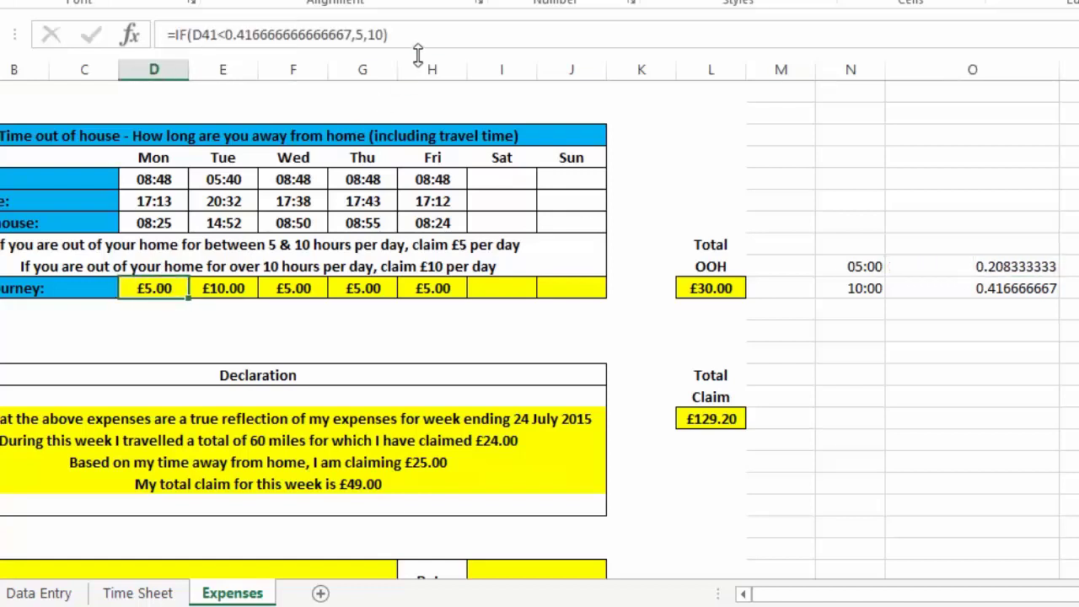
pyautogui.moveTo(421, 51); pyautogui.dragTo(421, 77)
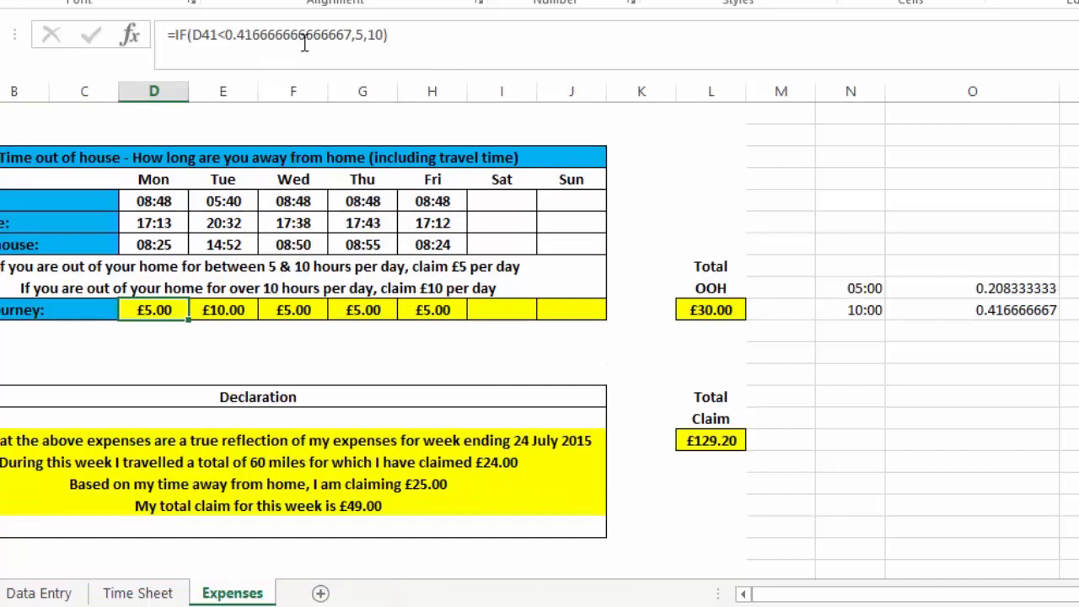
pyautogui.click(177, 41)
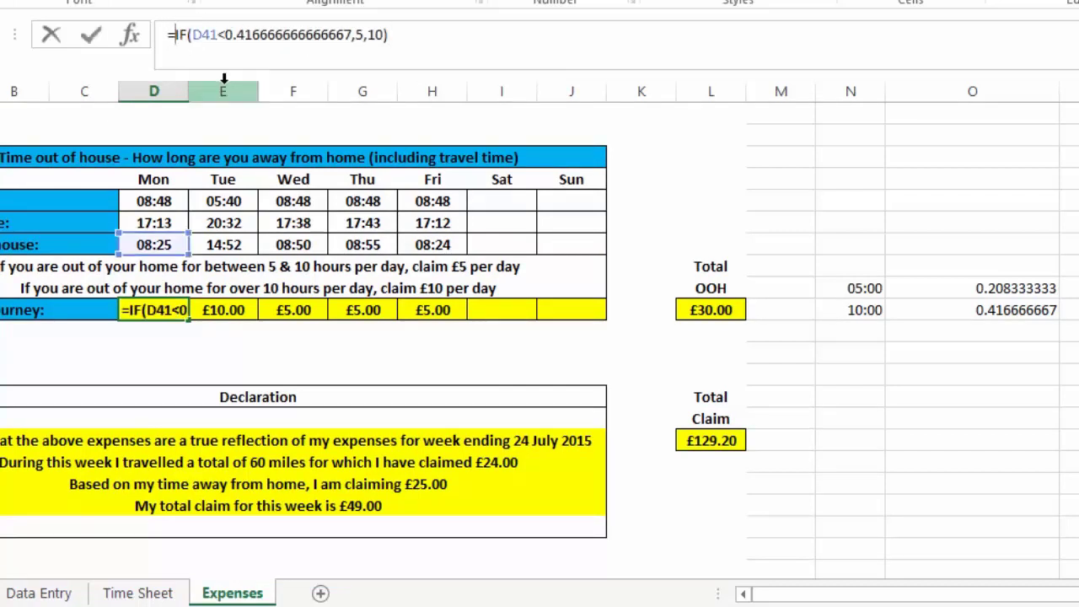
pyautogui.hotkey('alt', 'Return')
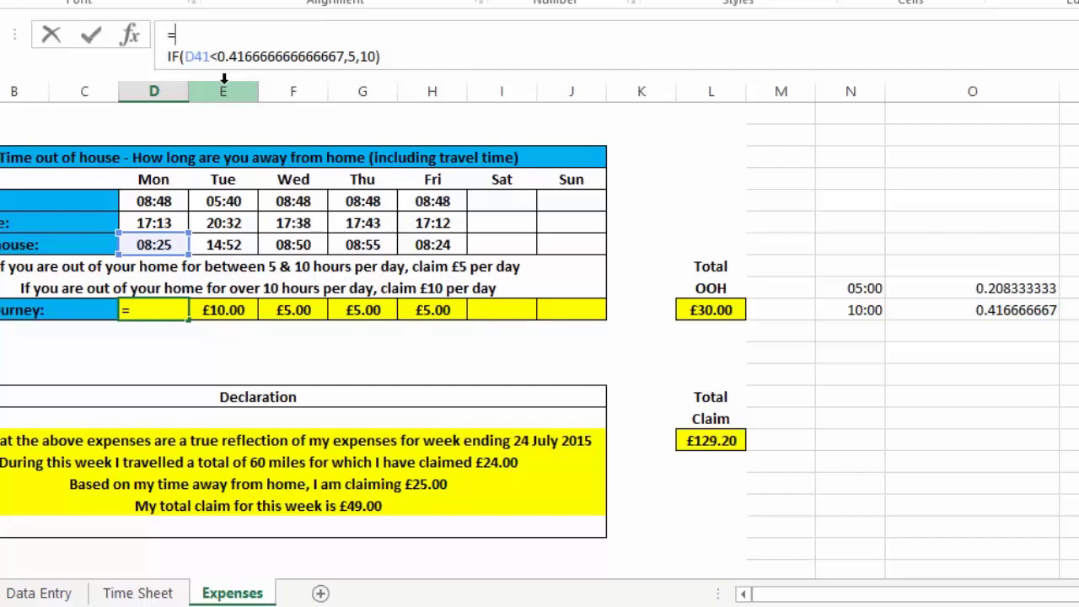
# Step: Nest the existing IF in D44 inside an outer test, giving =IF(D41<0.208333333333333,0,IF(D41<0.416666666666667,5,10))
pyautogui.write('i')
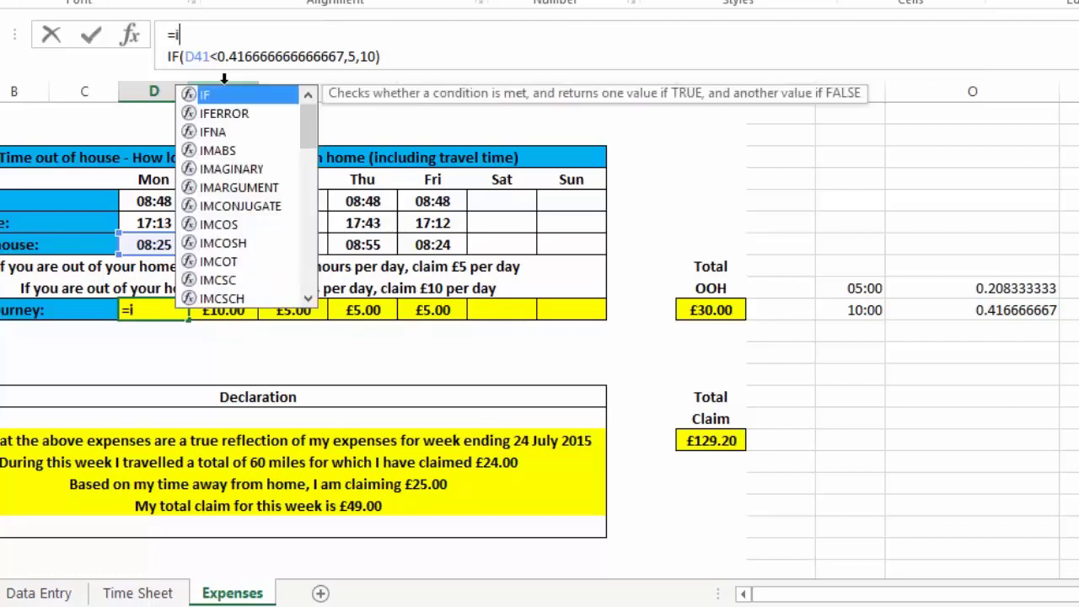
pyautogui.write('f(')
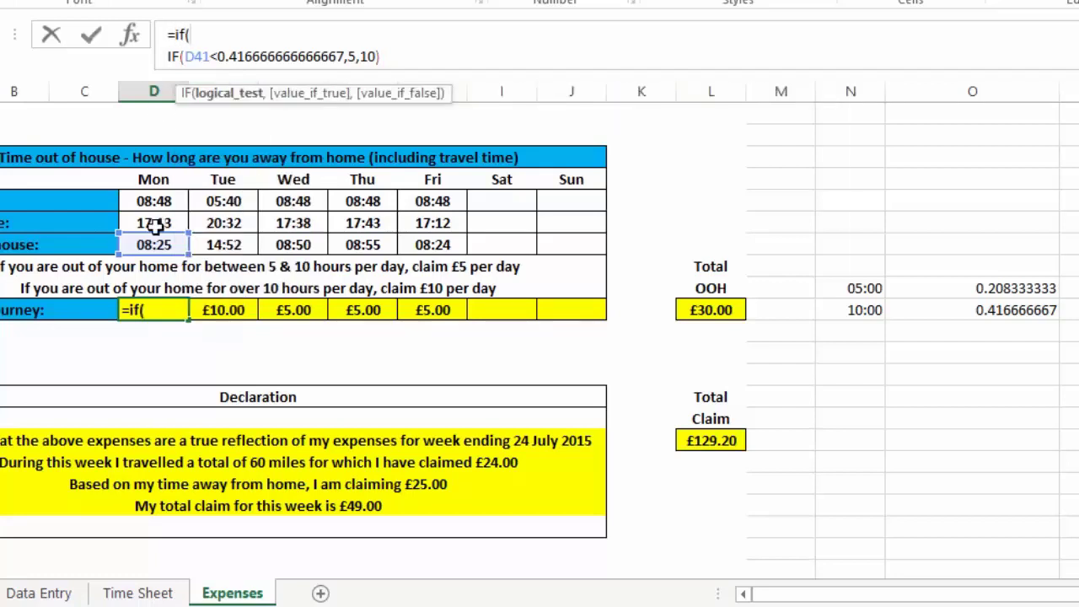
pyautogui.click(153, 243)
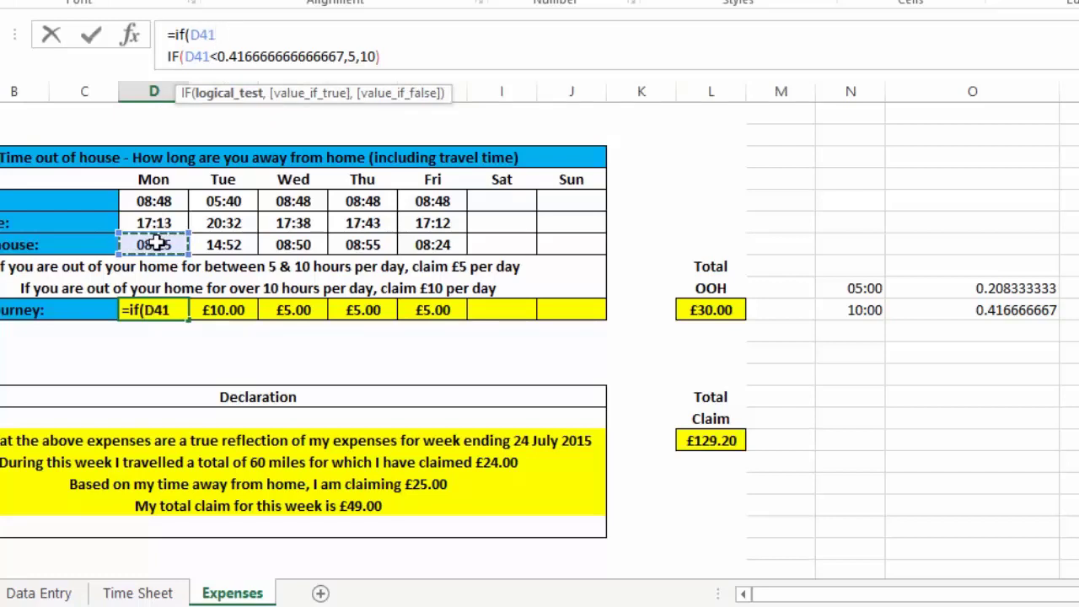
pyautogui.write('<')
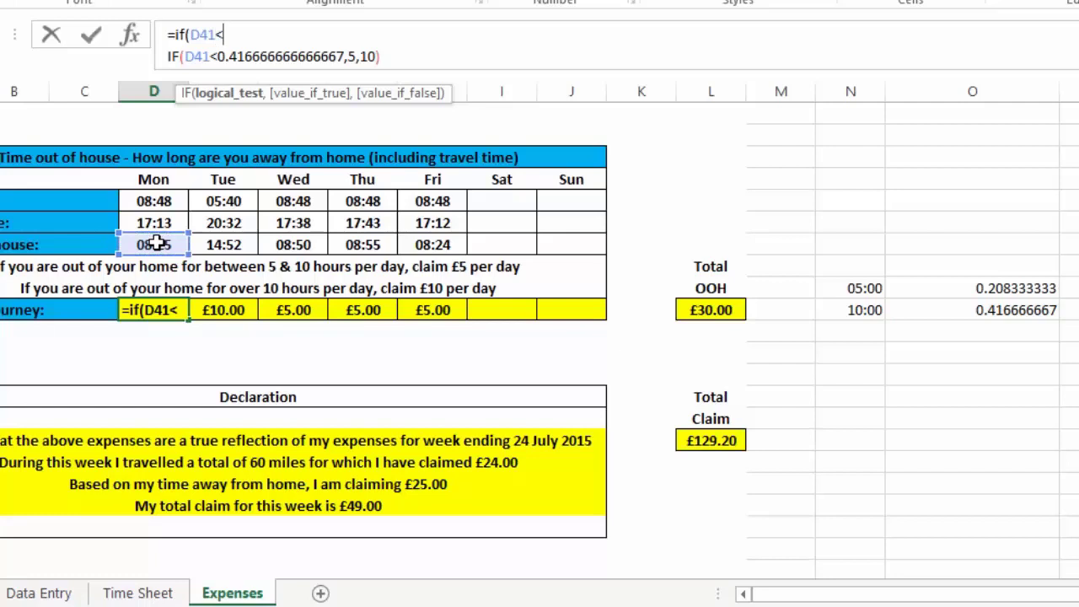
pyautogui.hotkey('ctrl', 'v')
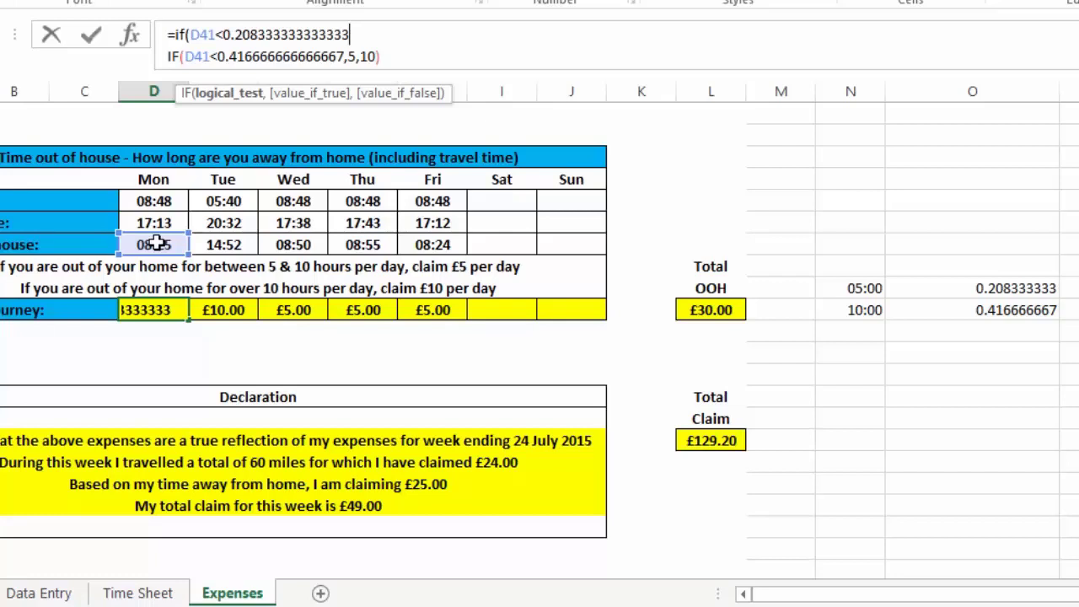
pyautogui.write(',')
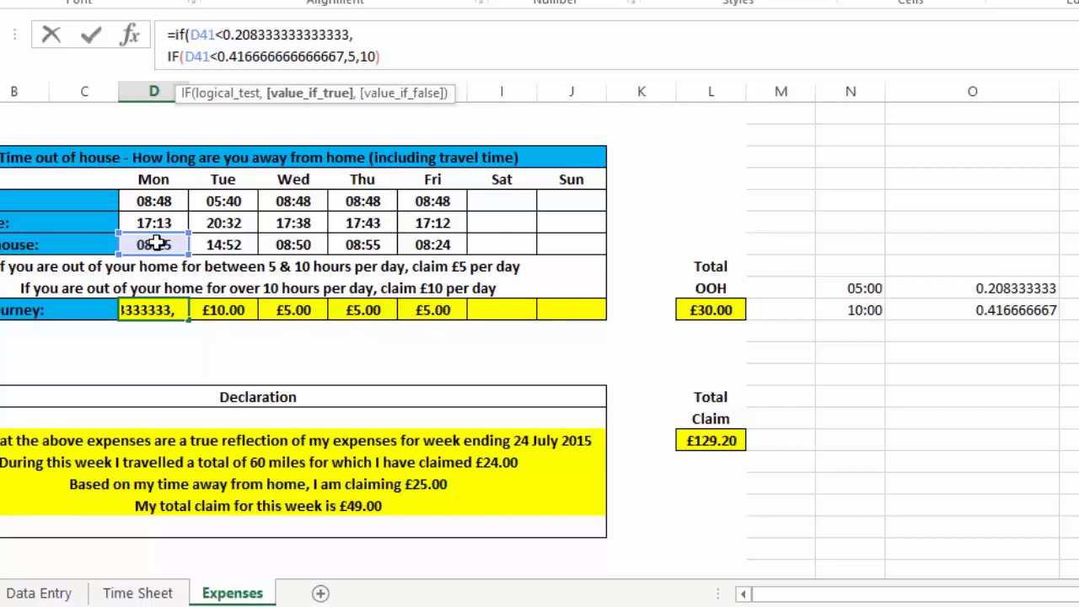
pyautogui.write('0,')
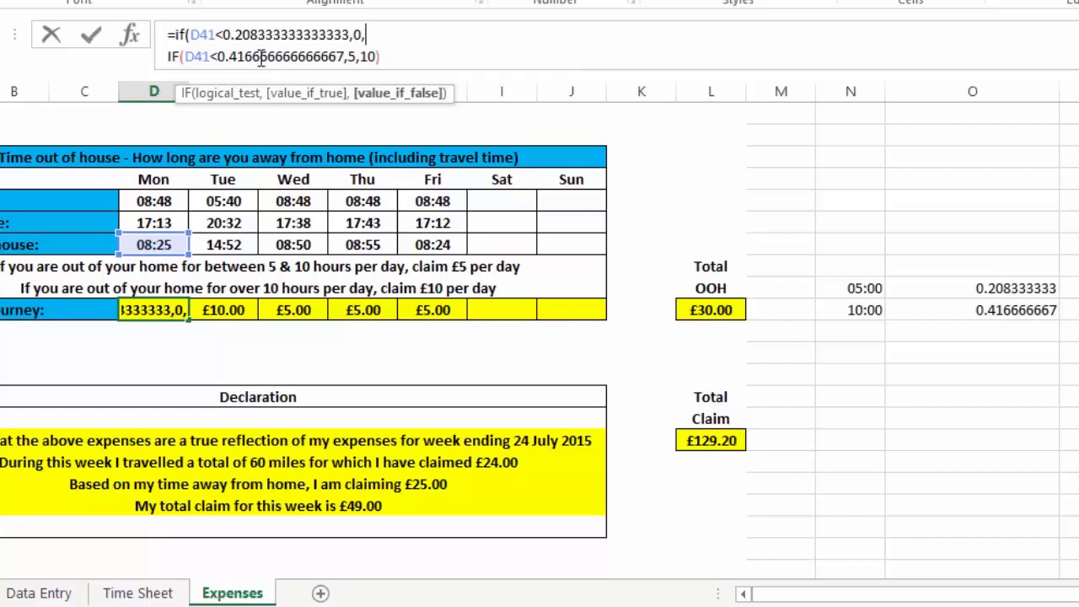
pyautogui.click(392, 57)
pyautogui.write(')')
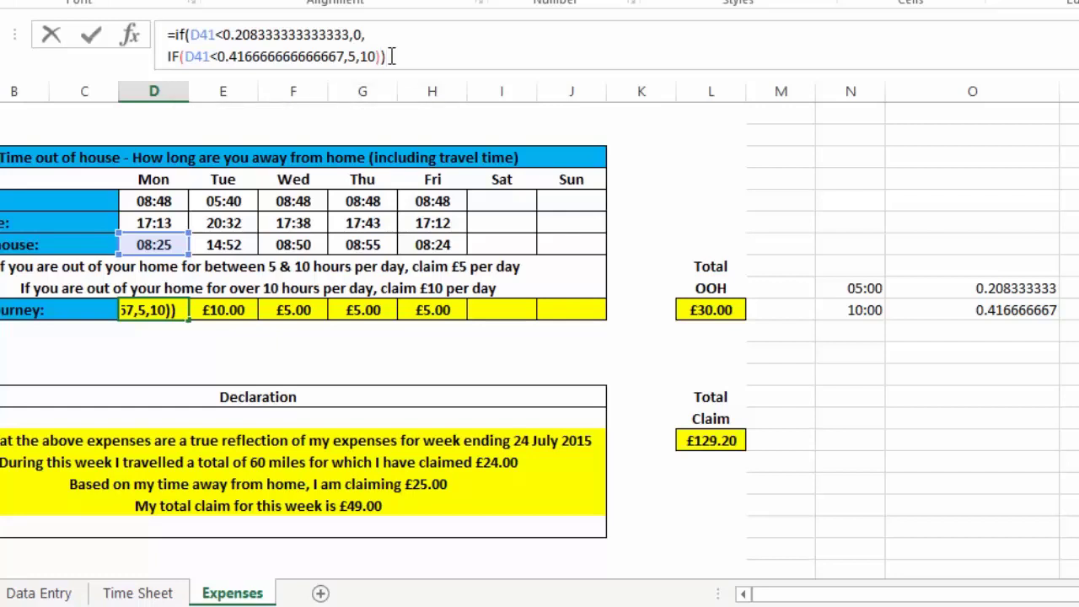
pyautogui.press('Return')
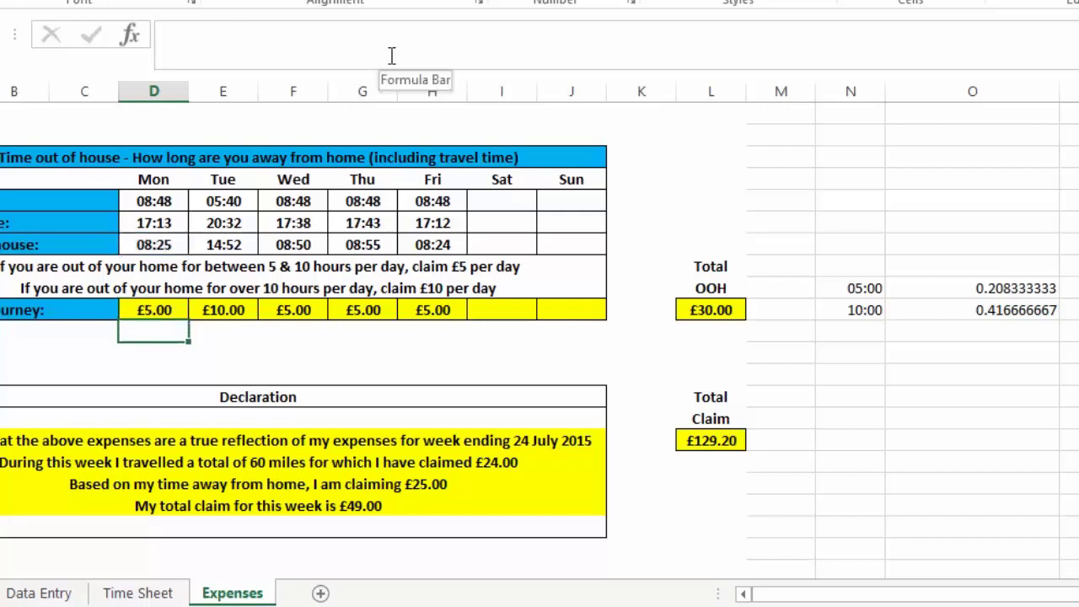
# Step: Fill Monday's nested IF formula from D44 right through Friday in H44 and check the copied formulas
pyautogui.press('Up')
pyautogui.hotkey('shift', 'Right')
pyautogui.hotkey('shift', 'Right')
pyautogui.hotkey('shift', 'Right')
pyautogui.hotkey('shift', 'Right')
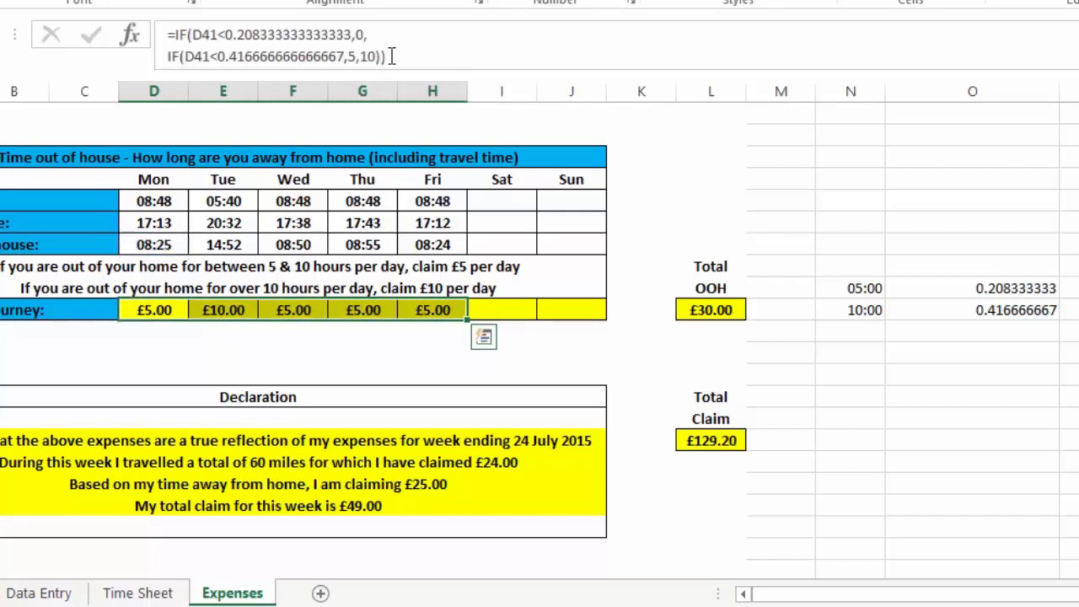
pyautogui.press('Escape')
pyautogui.press('Left')
pyautogui.press('Right')
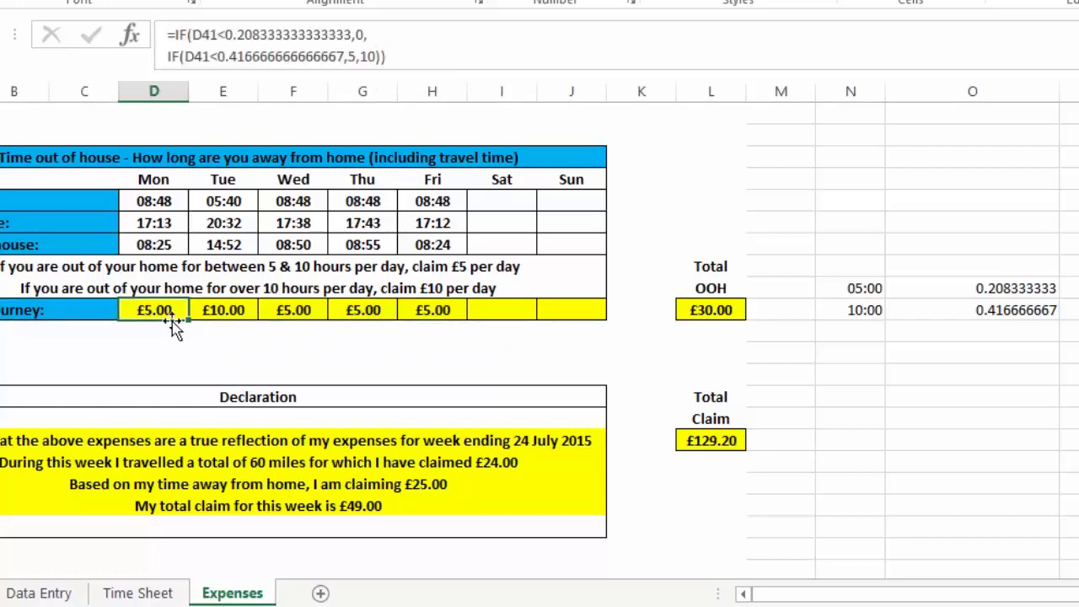
pyautogui.click(222, 311)
pyautogui.click(291, 311)
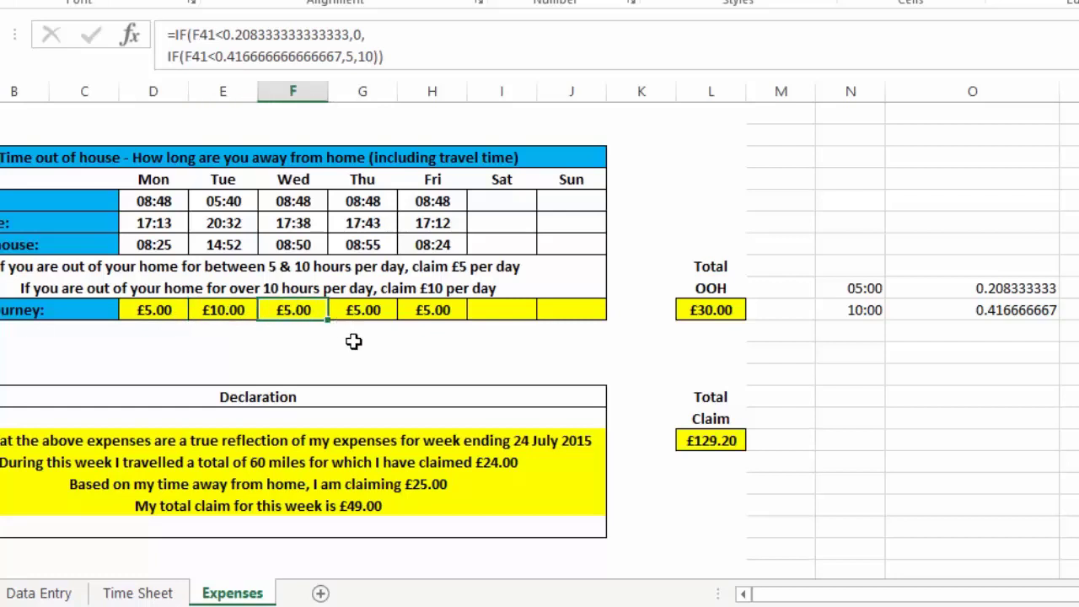
pyautogui.click(376, 314)
pyautogui.click(430, 312)
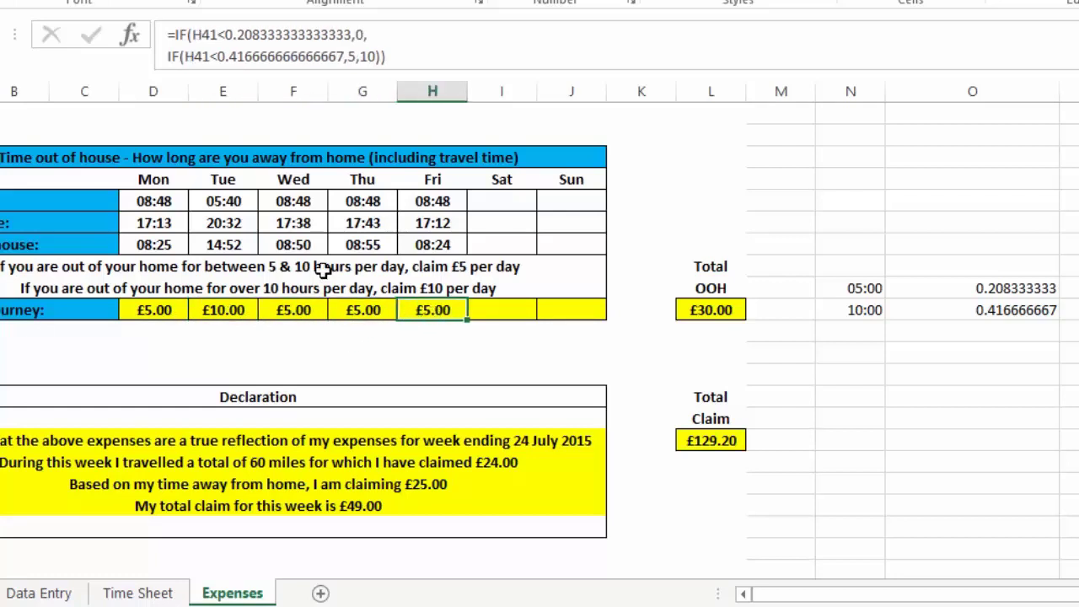
# Step: Clear Wednesday's time out of house in F41 to test the claim in F44, and undo the deletion
pyautogui.click(292, 247)
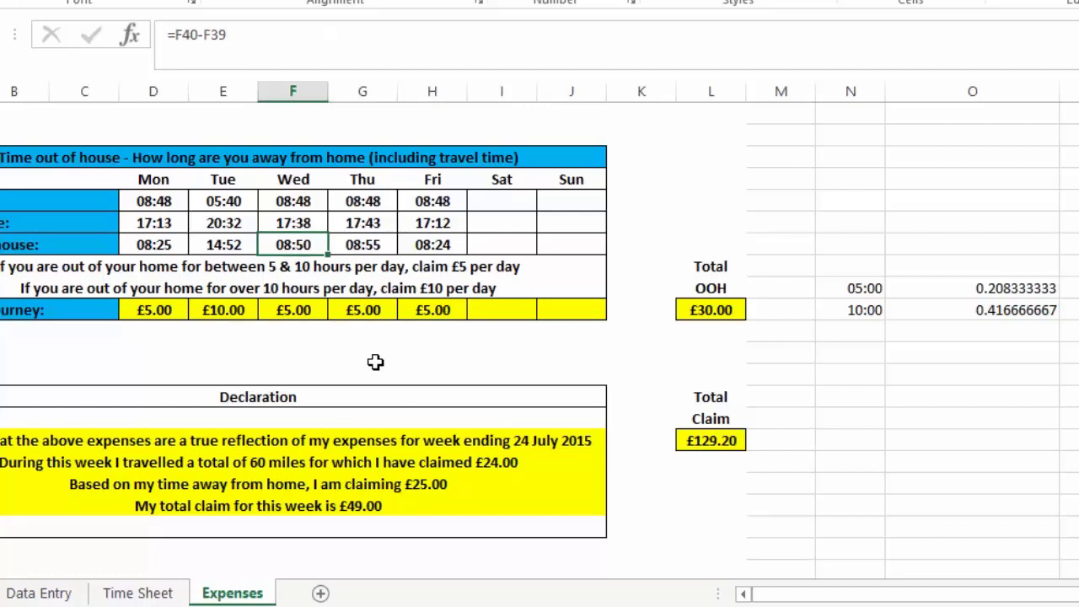
pyautogui.press('Delete')
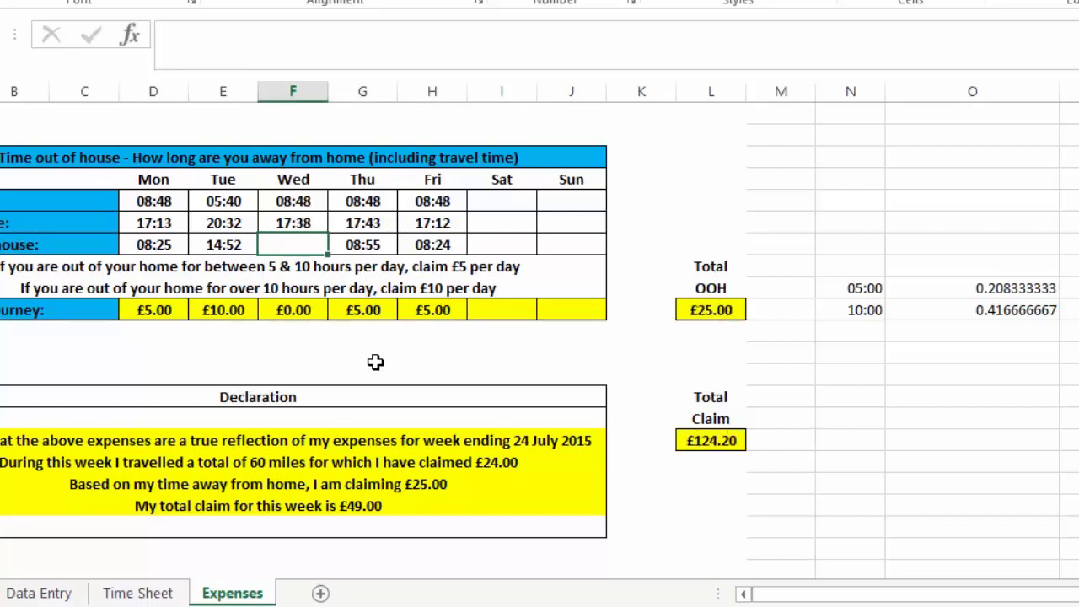
pyautogui.press('Down')
pyautogui.press('Down')
pyautogui.press('Down')
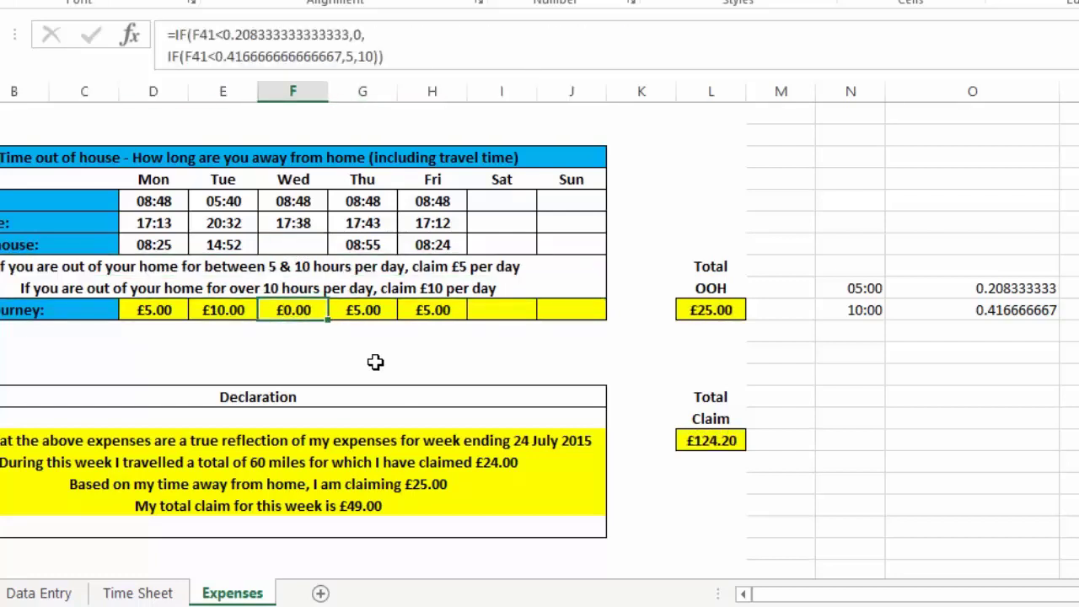
pyautogui.press('Up')
pyautogui.press('Up')
pyautogui.press('Up')
pyautogui.press('Down')
pyautogui.press('Down')
pyautogui.press('Down')
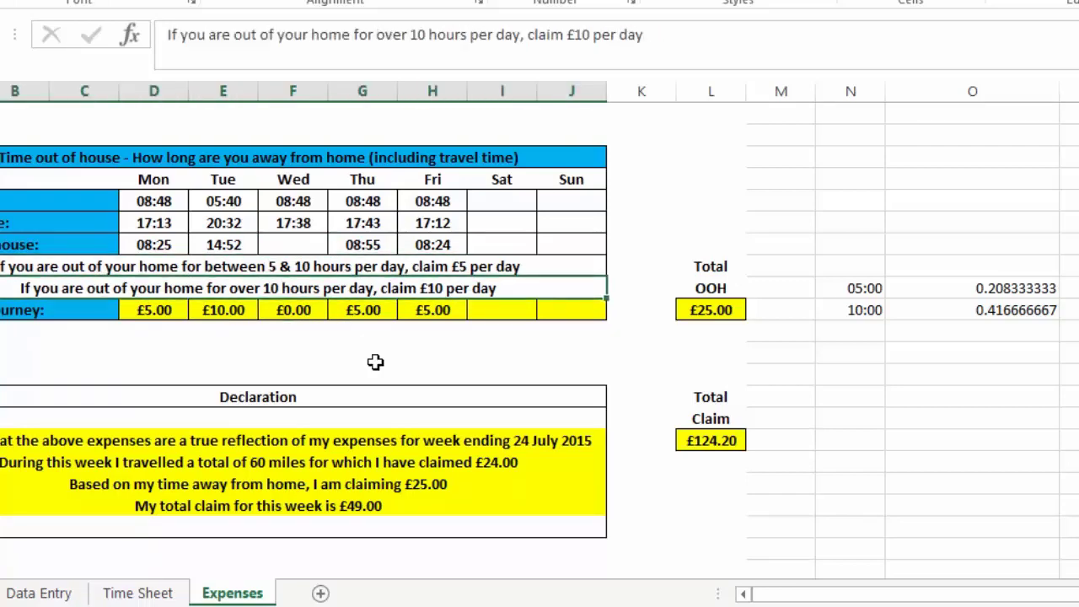
pyautogui.press('Up')
pyautogui.press('Up')
pyautogui.press('Up')
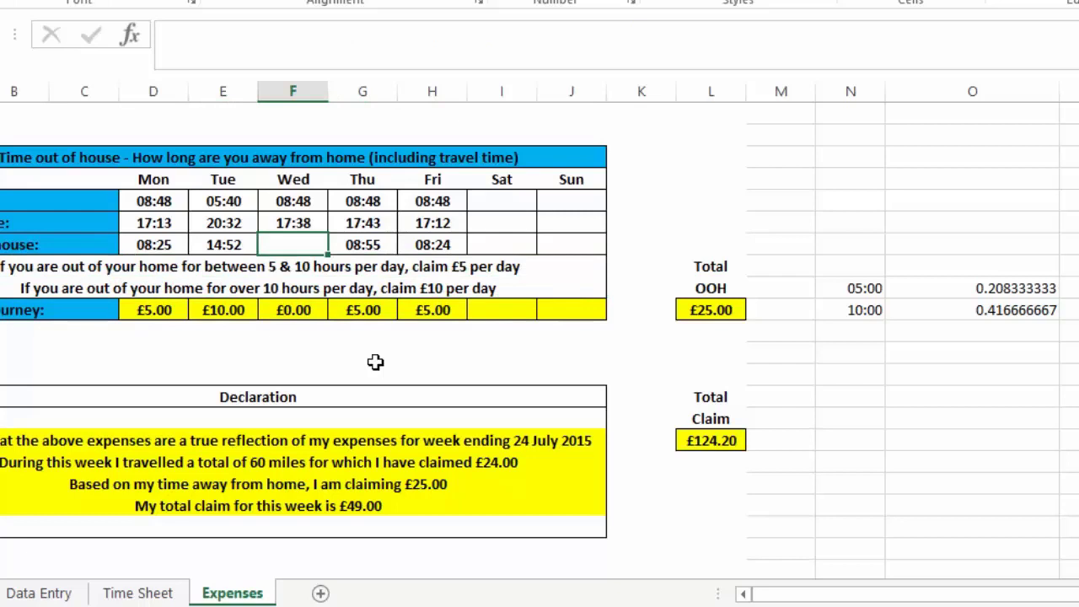
pyautogui.hotkey('ctrl', 'z')
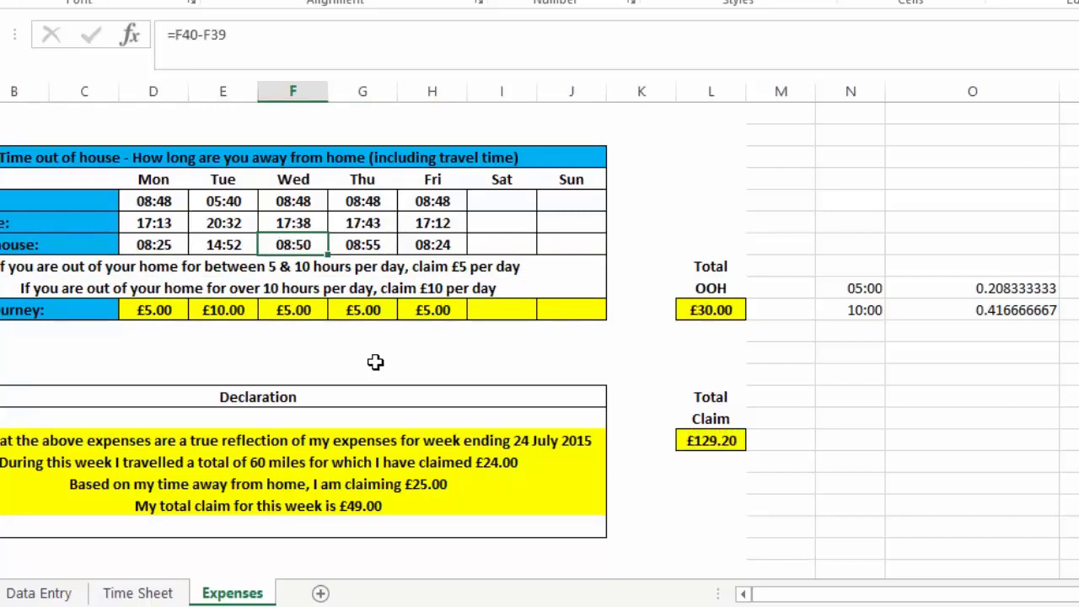
# Step: Review both tests and the closing brackets of Monday's nested IF formula in D44, keeping the formula as it is
pyautogui.click(156, 312)
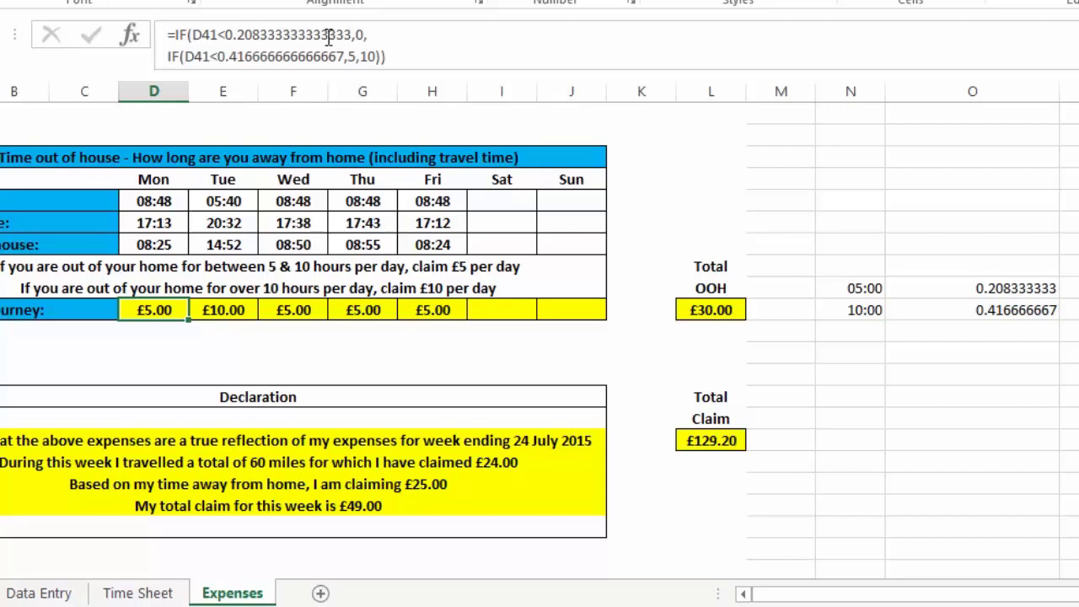
pyautogui.click(364, 34)
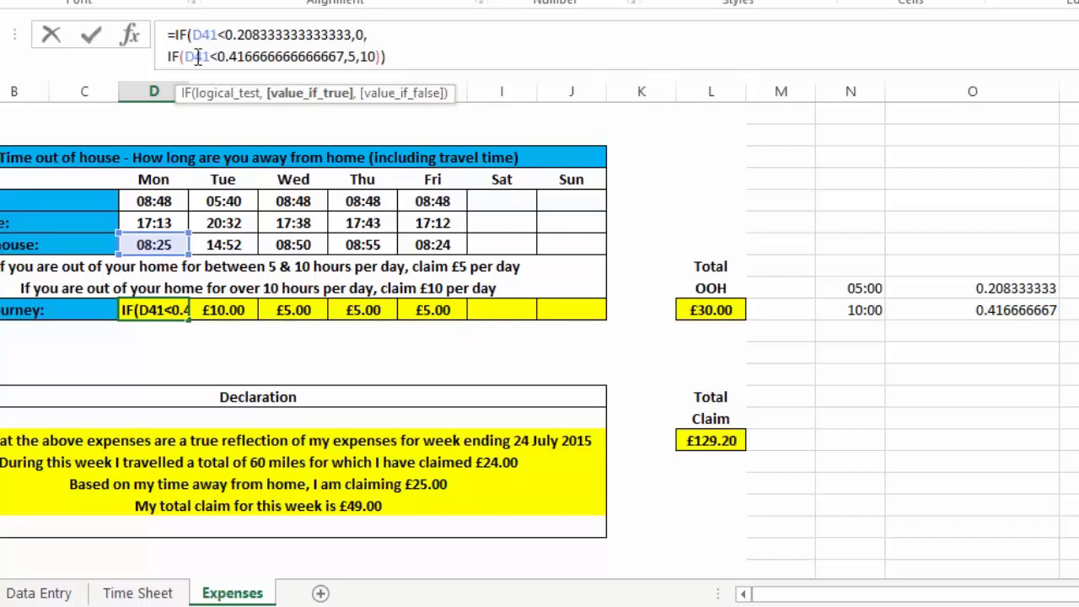
pyautogui.write(',')
pyautogui.click(421, 58)
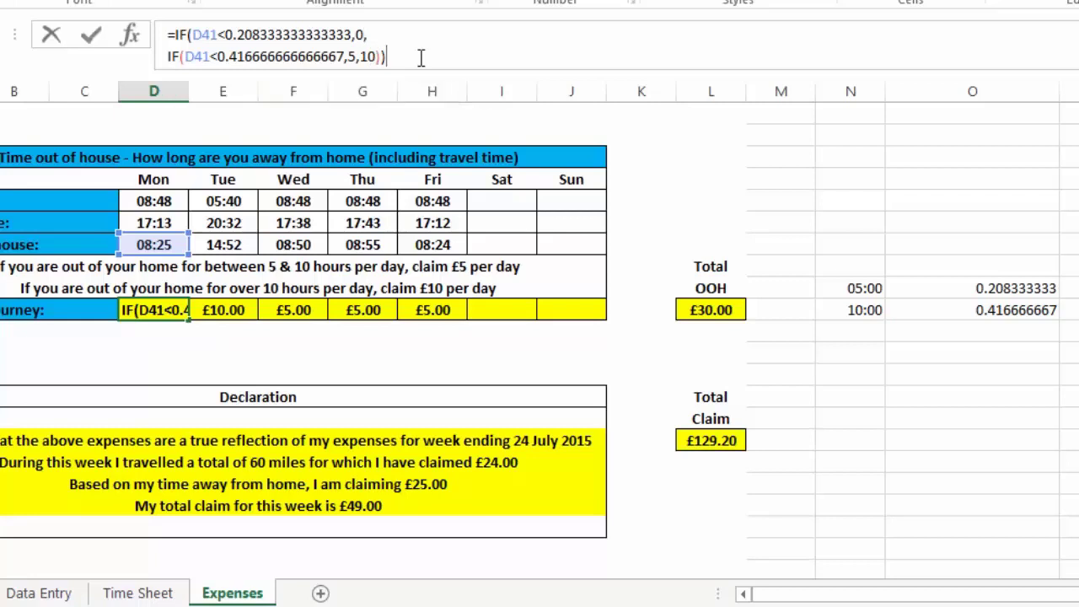
pyautogui.press('Return')
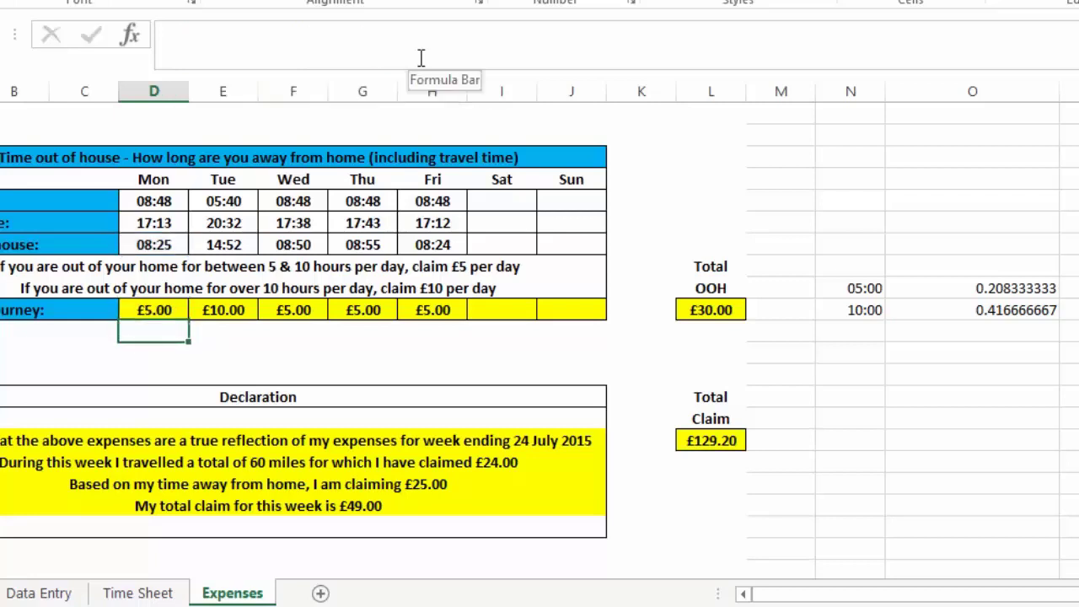